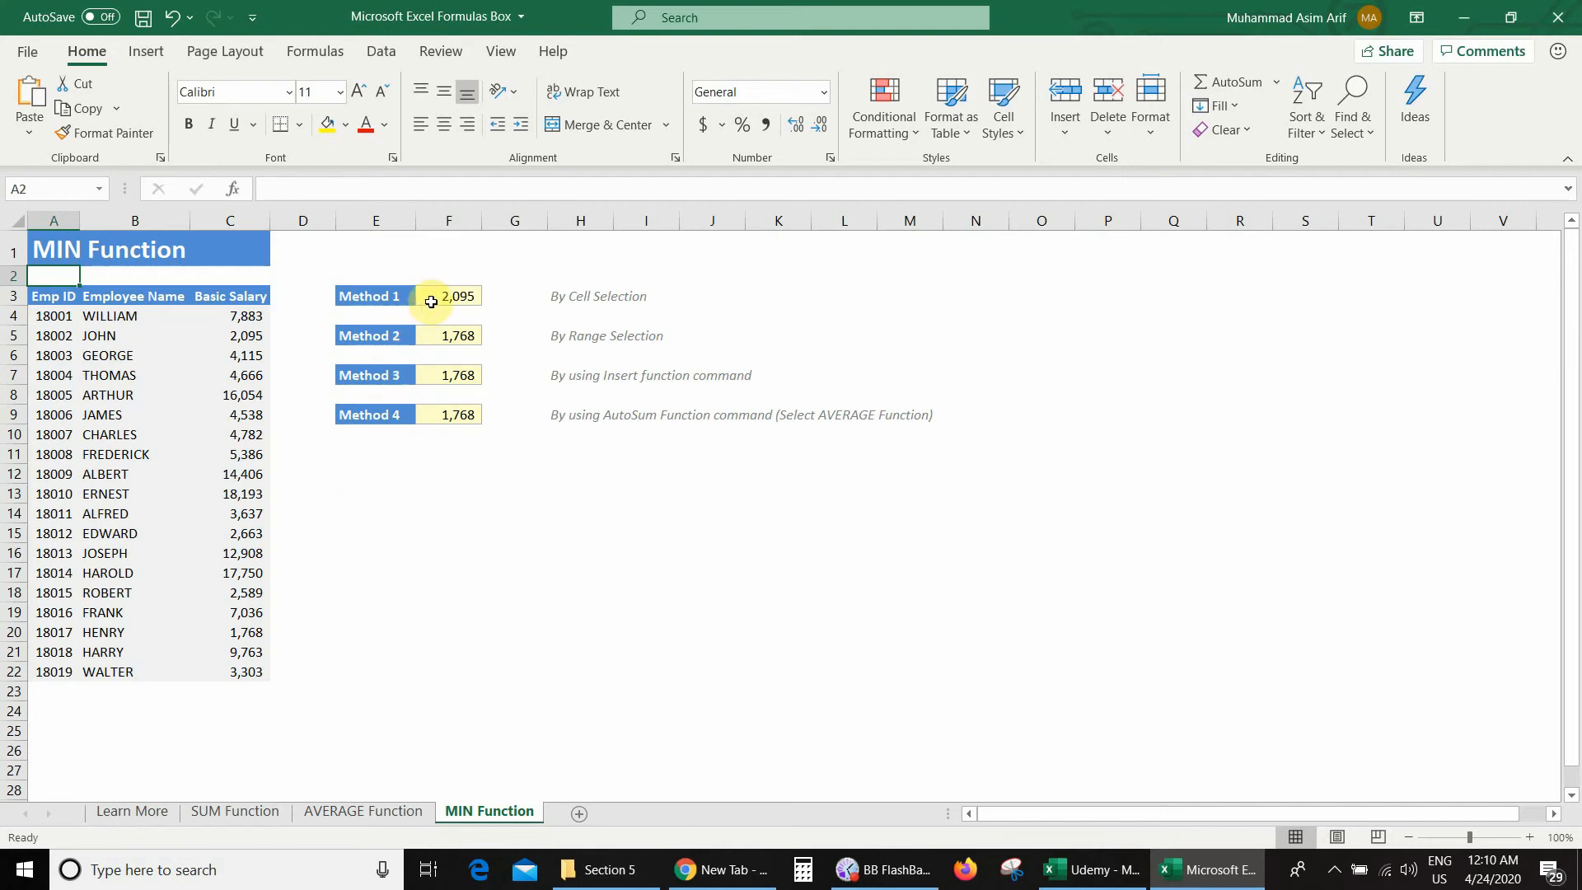
Replace the Method 1 result in F3 with a MIN formula listing the individual cells C4, C5, C6 and C7
{"action": "left_click", "coordinate": [430, 298]}
{"action": "key", "text": "Delete"}
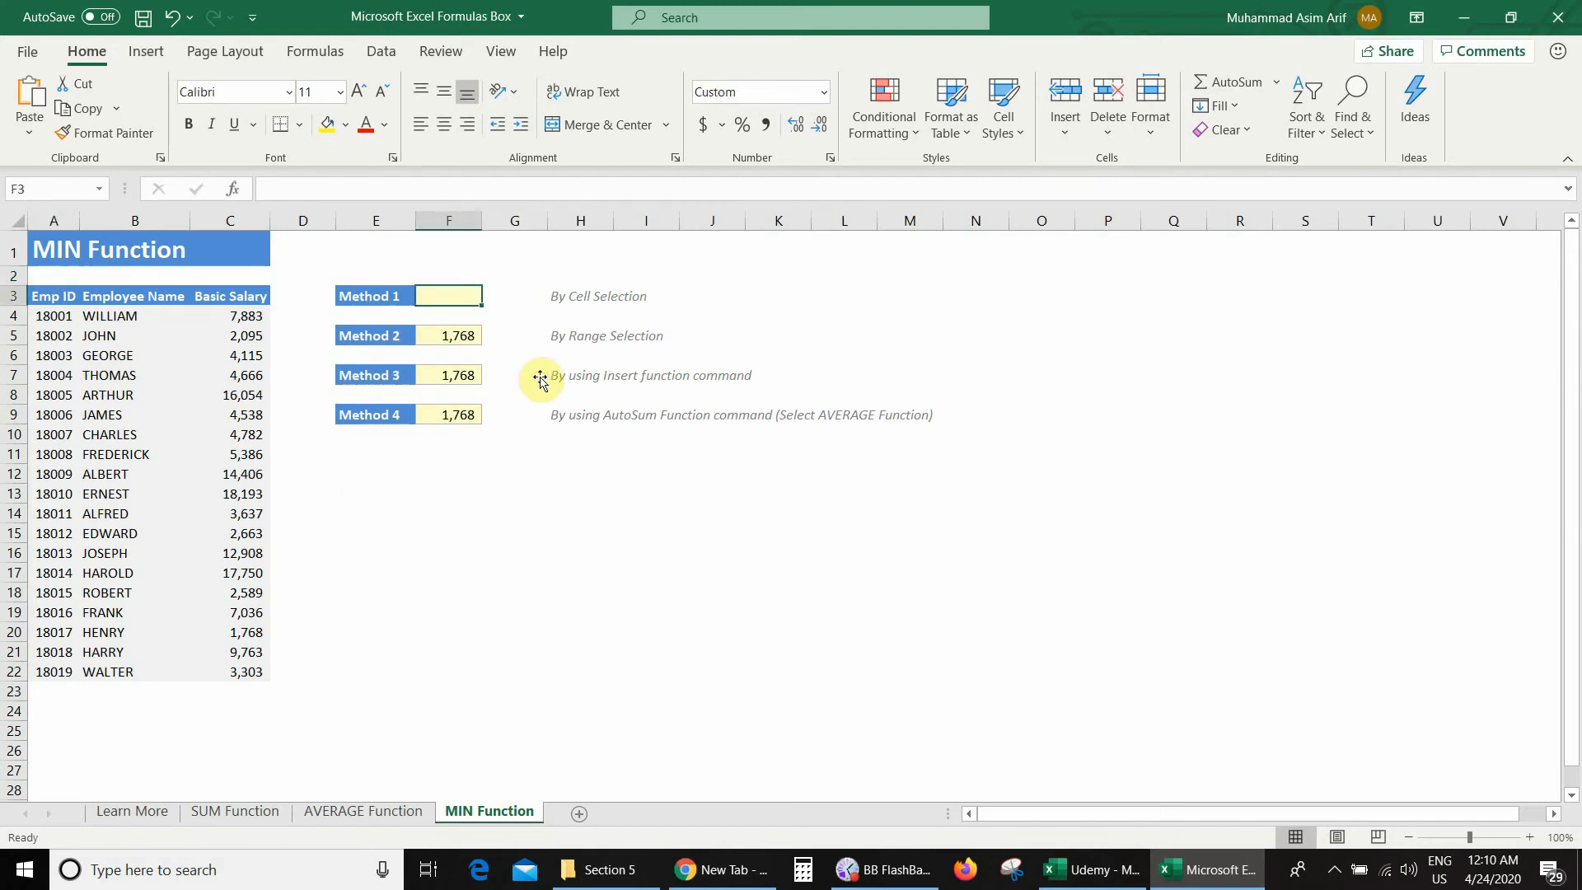
{"action": "type", "text": "=min("}
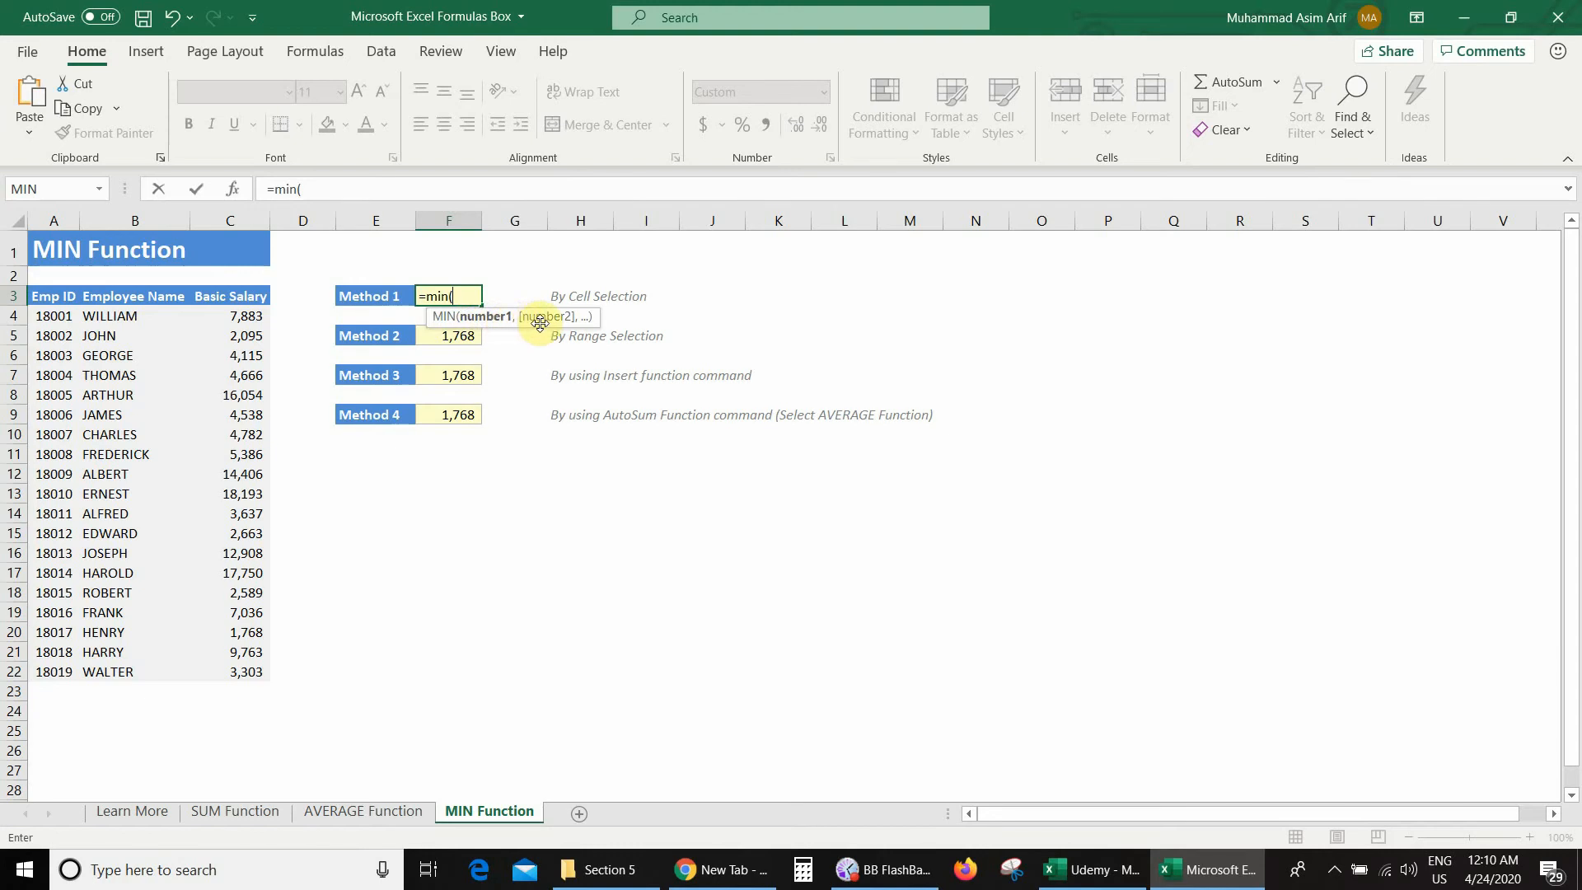
{"action": "left_click", "coordinate": [257, 317]}
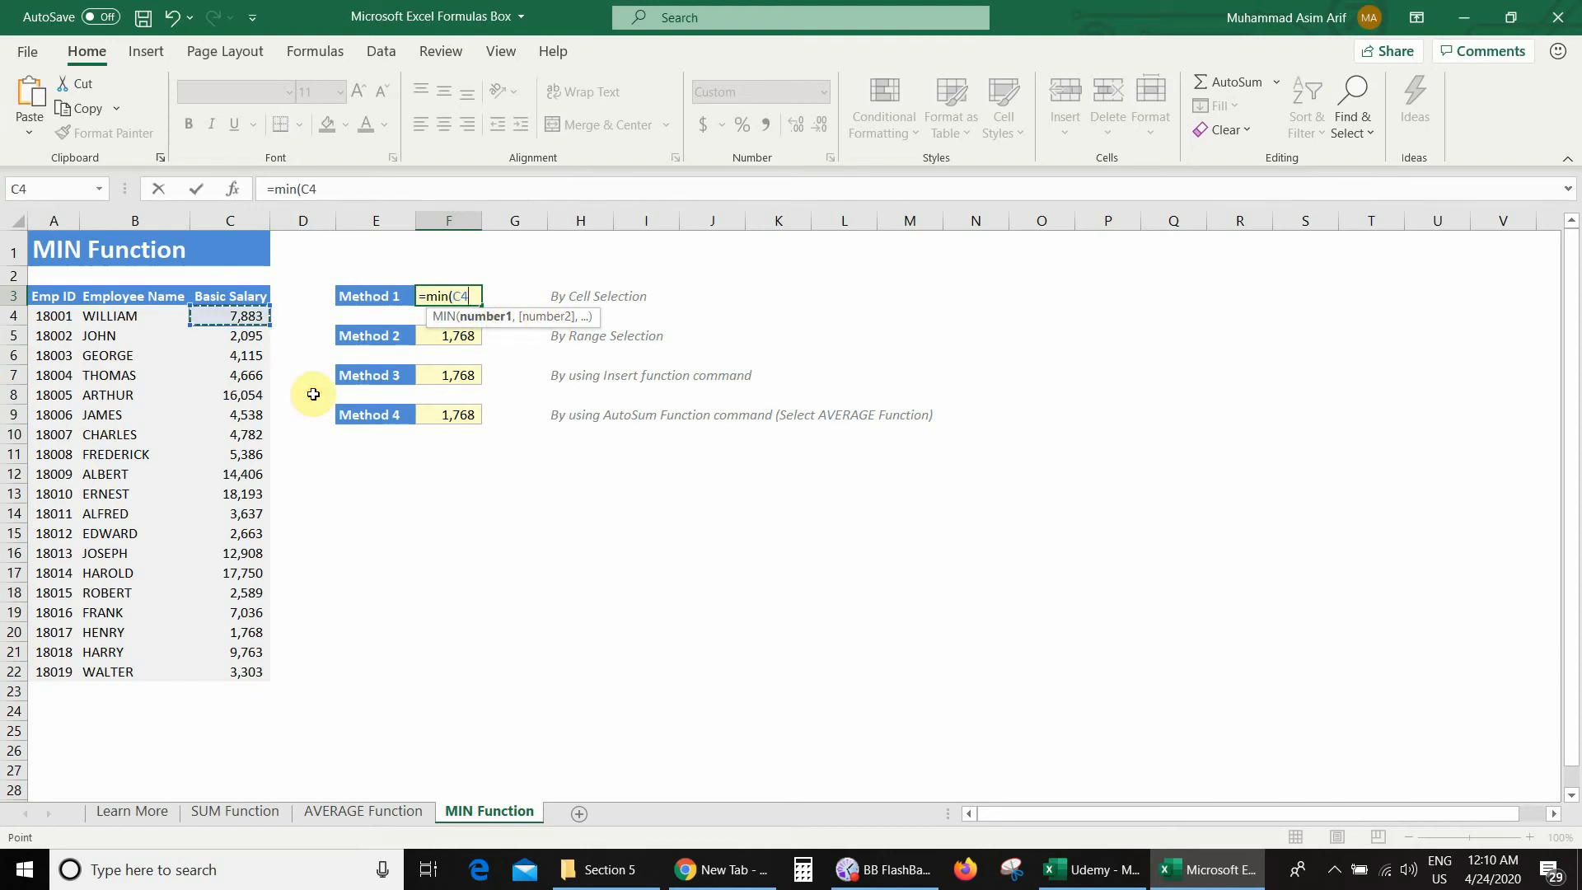
{"action": "type", "text": ","}
{"action": "left_click", "coordinate": [238, 336]}
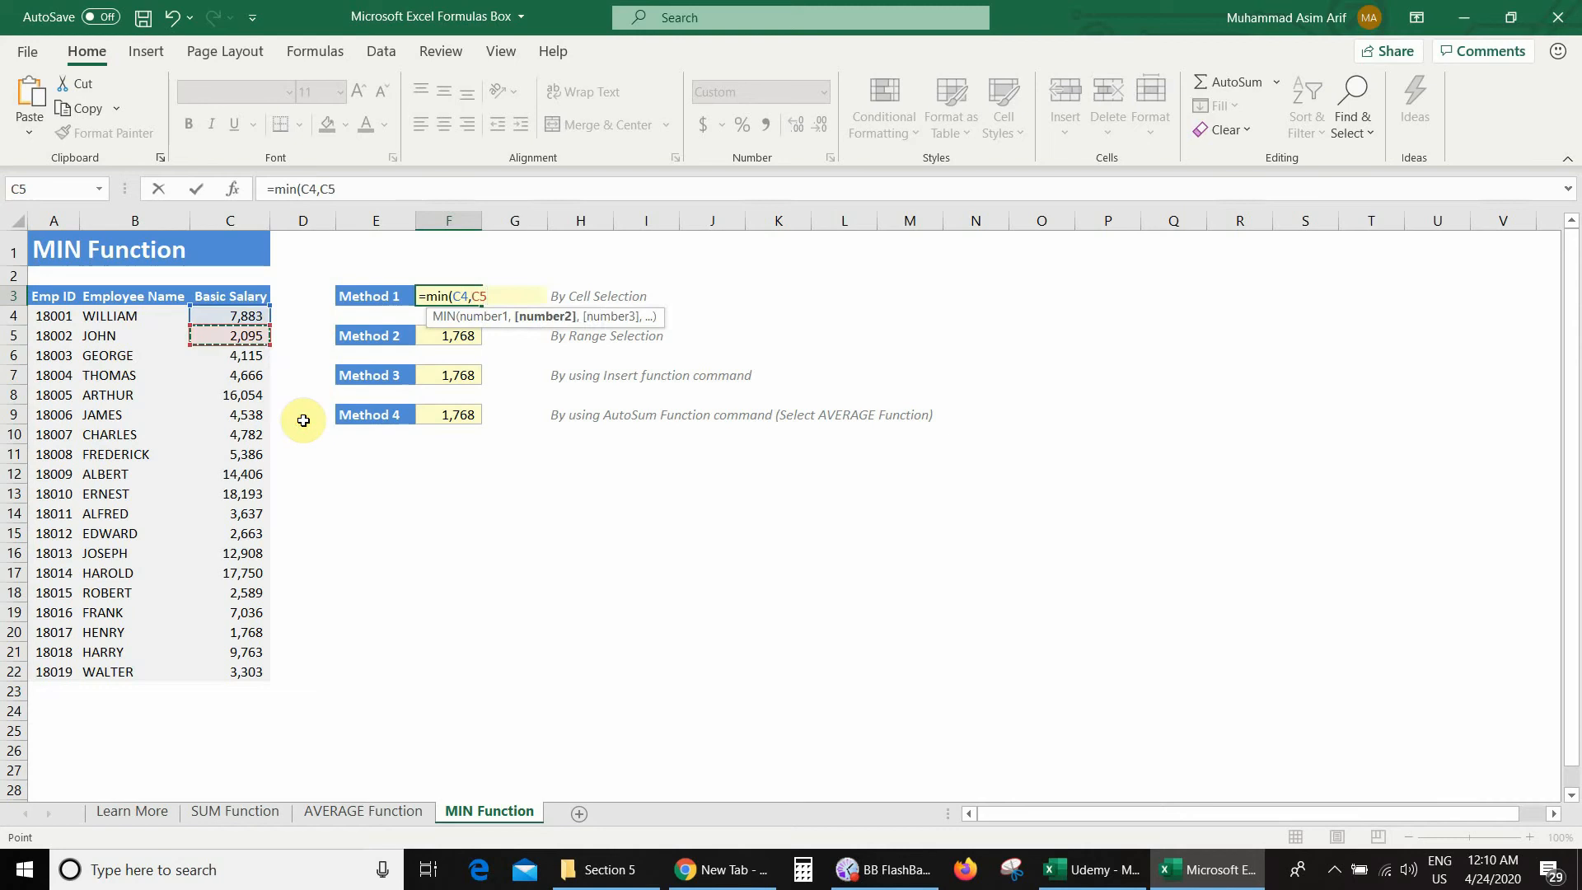
{"action": "type", "text": ","}
{"action": "left_click", "coordinate": [240, 356]}
{"action": "type", "text": ","}
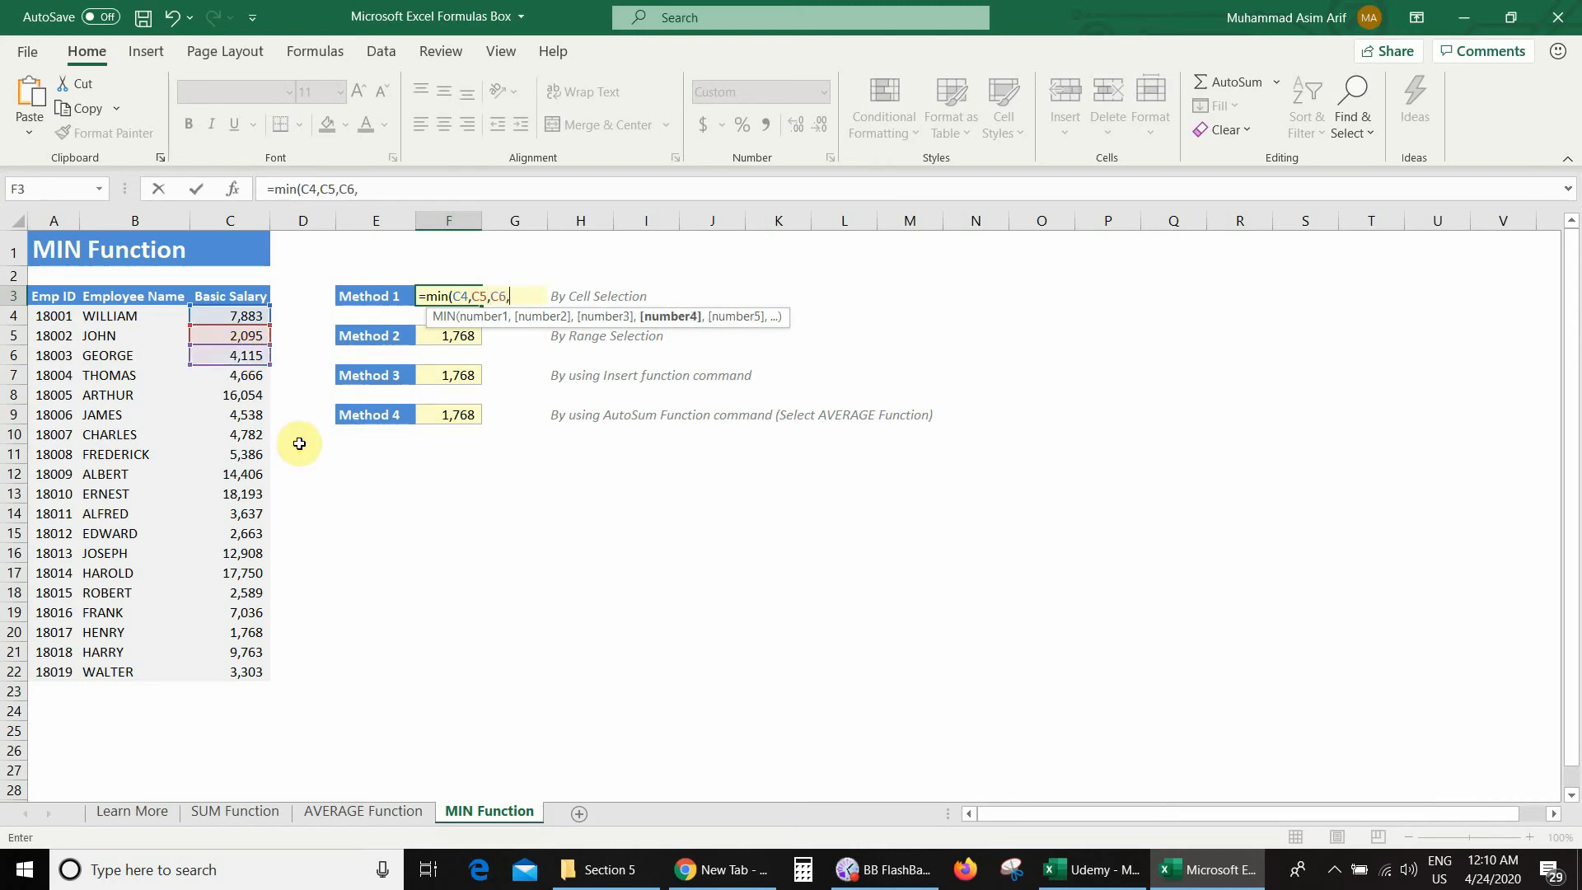
{"action": "left_click", "coordinate": [239, 376]}
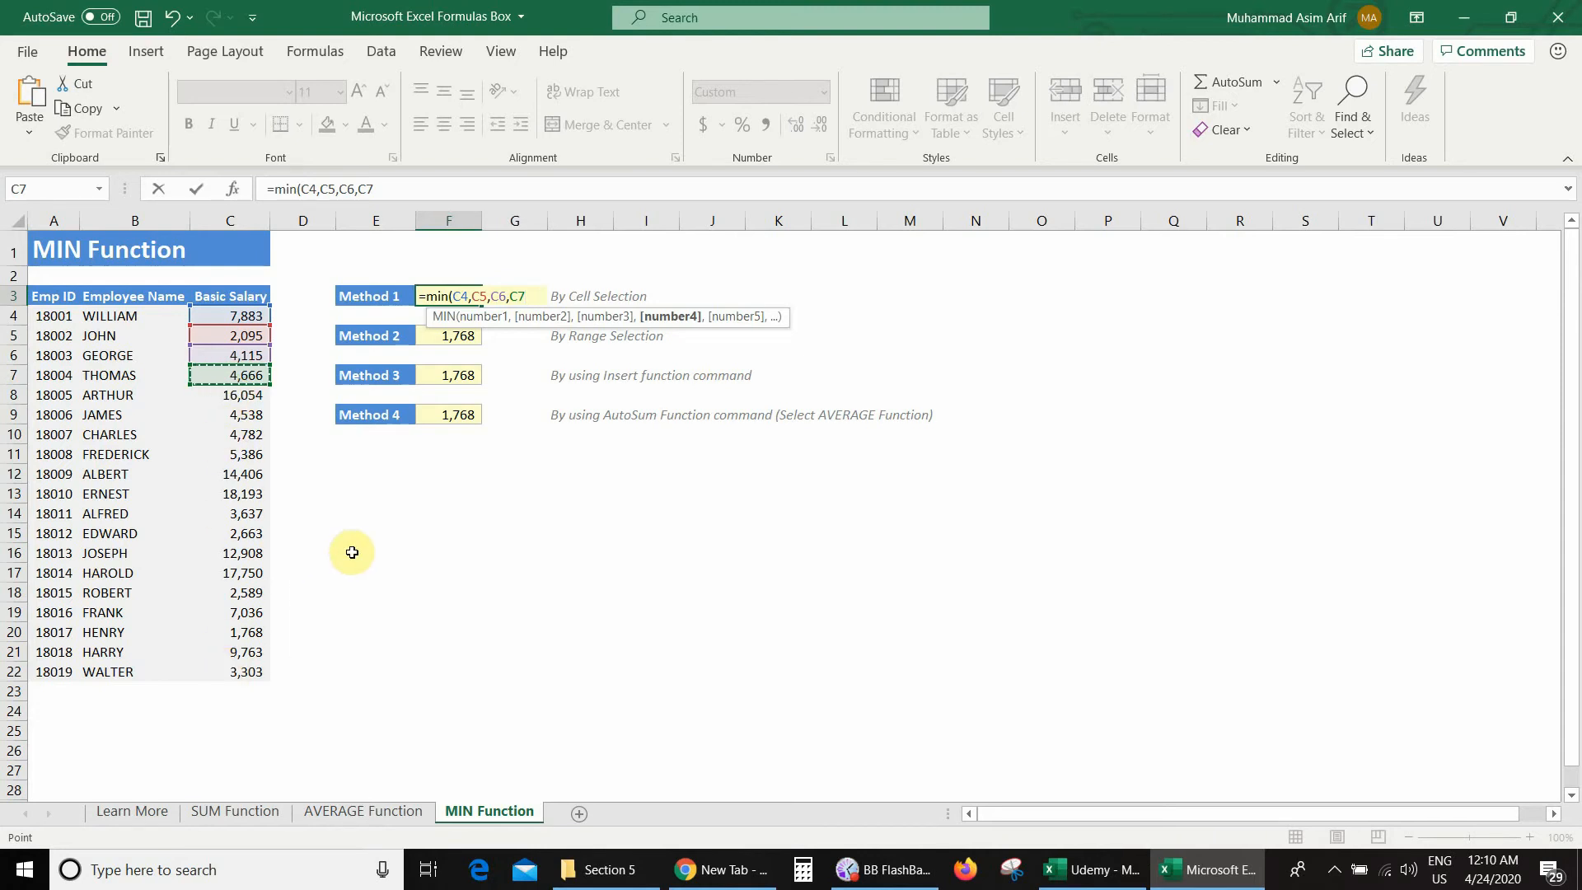
{"action": "type", "text": ")"}
{"action": "key", "text": "Return"}
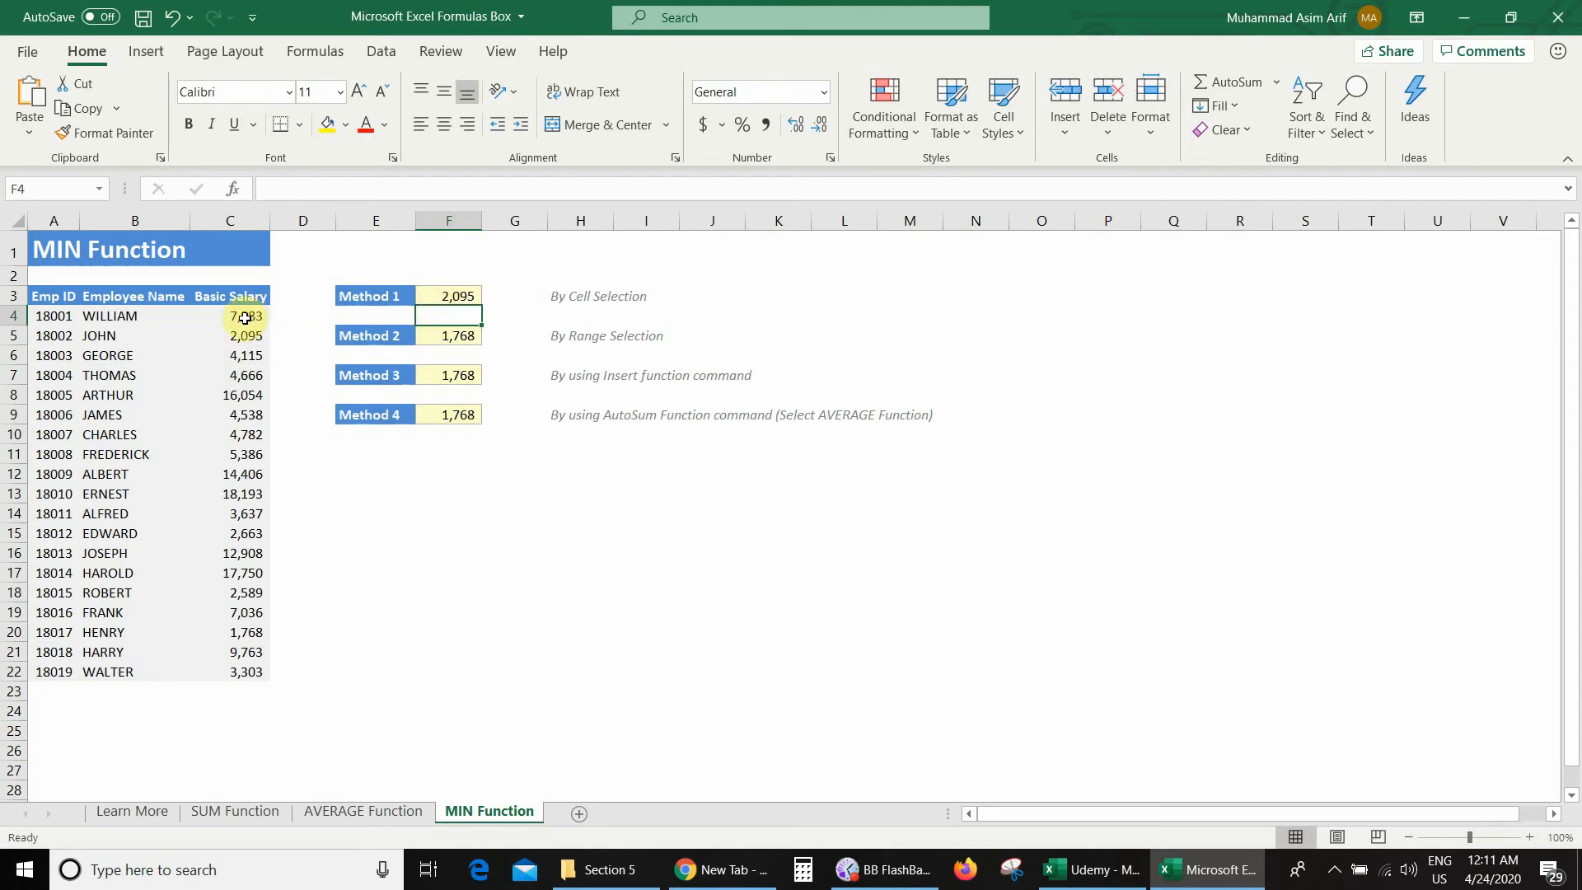
{"action": "left_click_drag", "start_coordinate": [246, 317], "coordinate": [245, 377]}
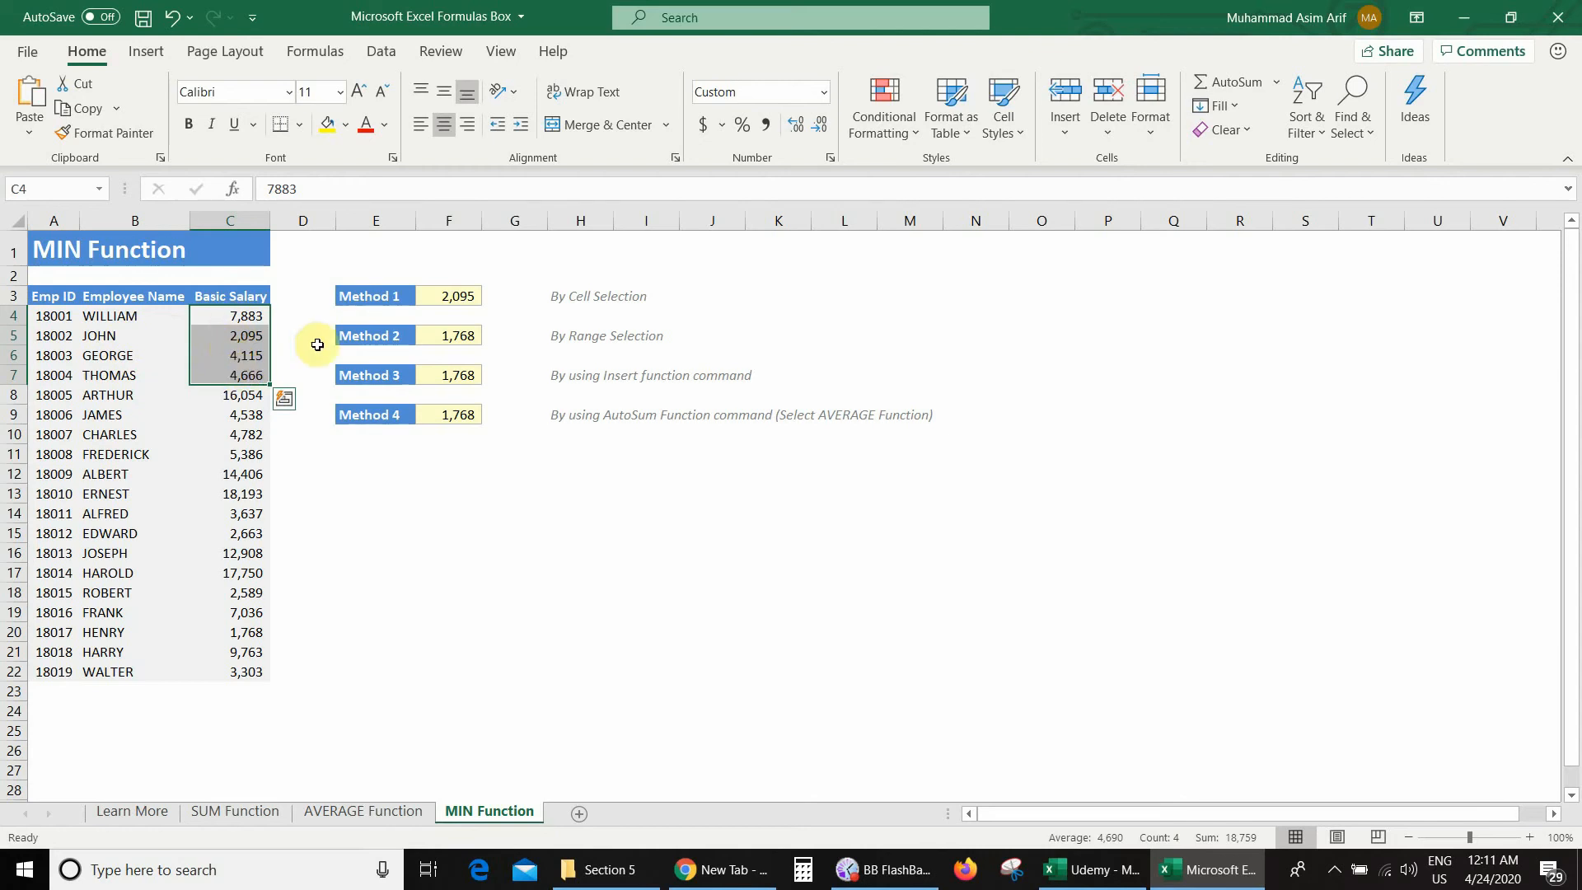
{"action": "left_click", "coordinate": [459, 297]}
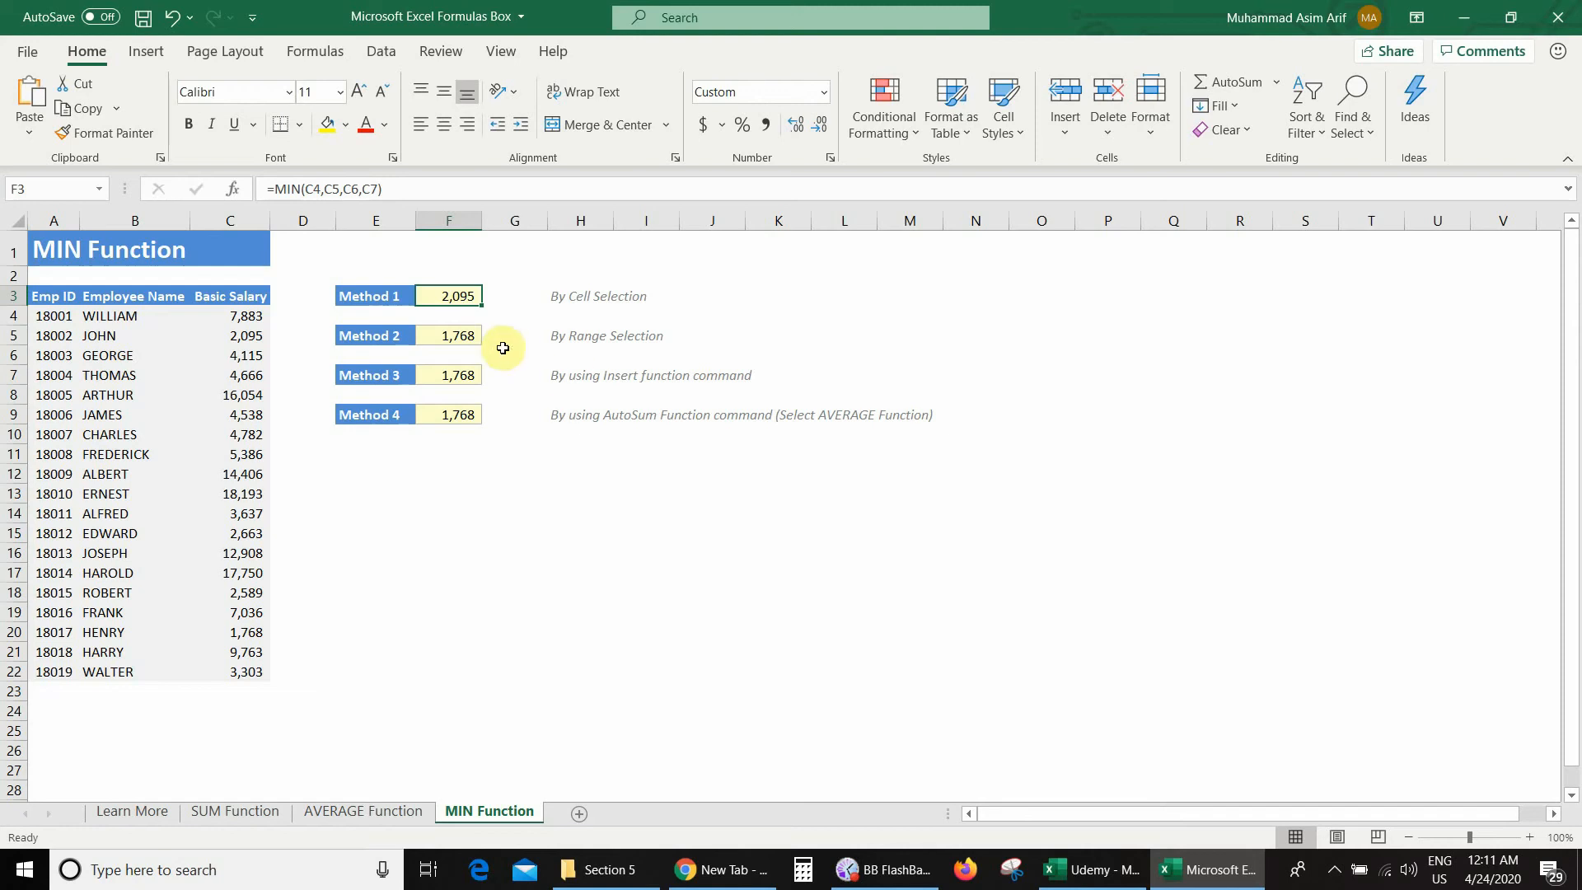
Replace the Method 2 result in F5 with =MIN(C4:C22) and locate the matching lowest salary in the employee table
{"action": "left_click", "coordinate": [458, 336]}
{"action": "key", "text": "Delete"}
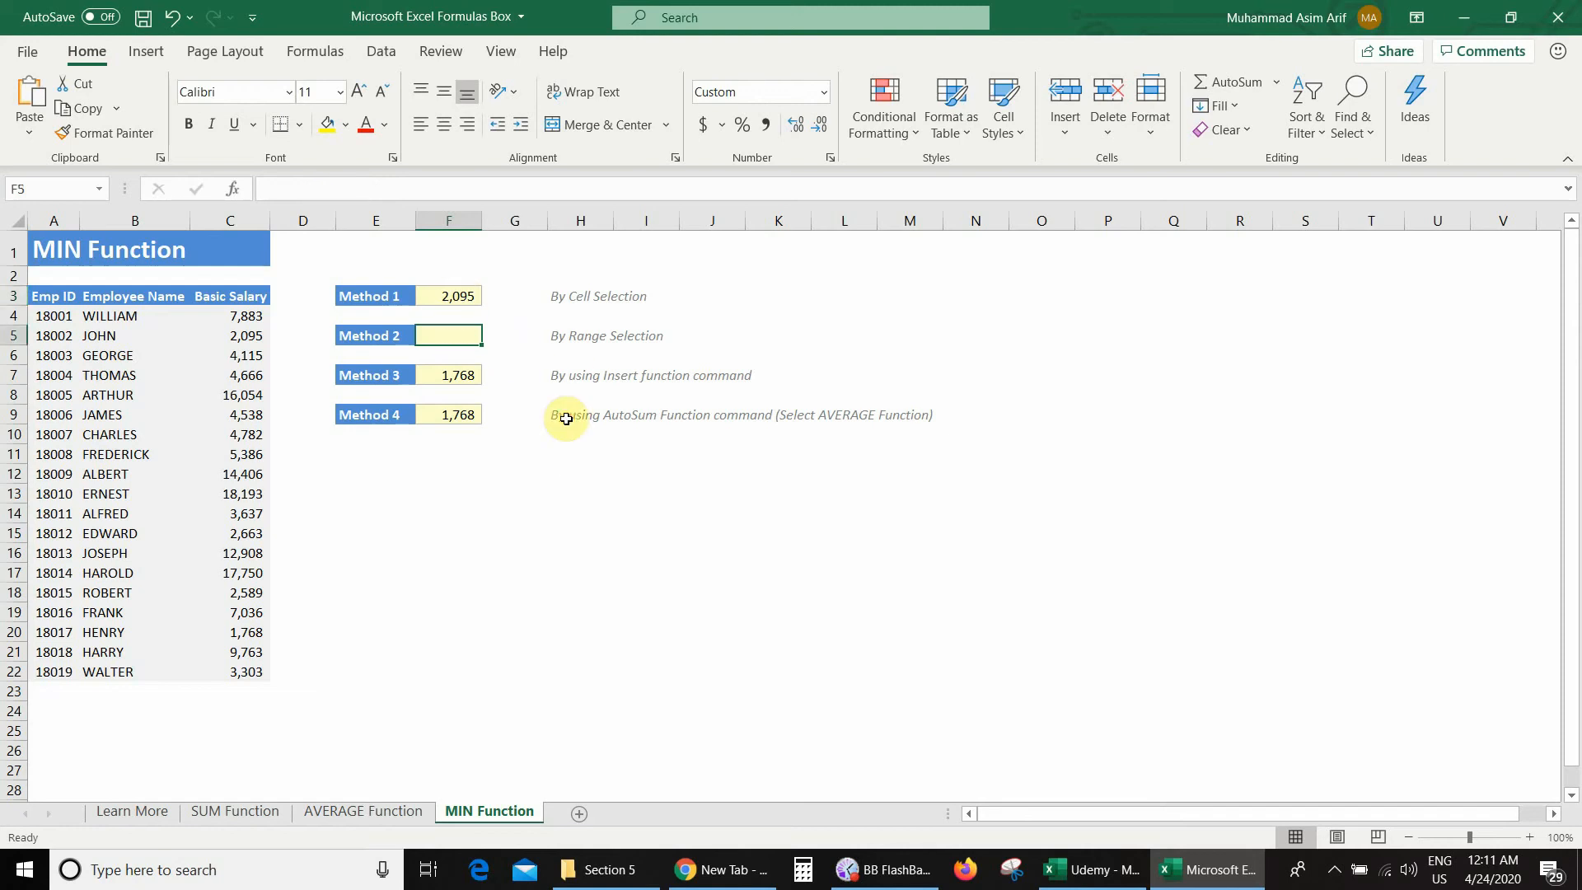
{"action": "type", "text": "=min("}
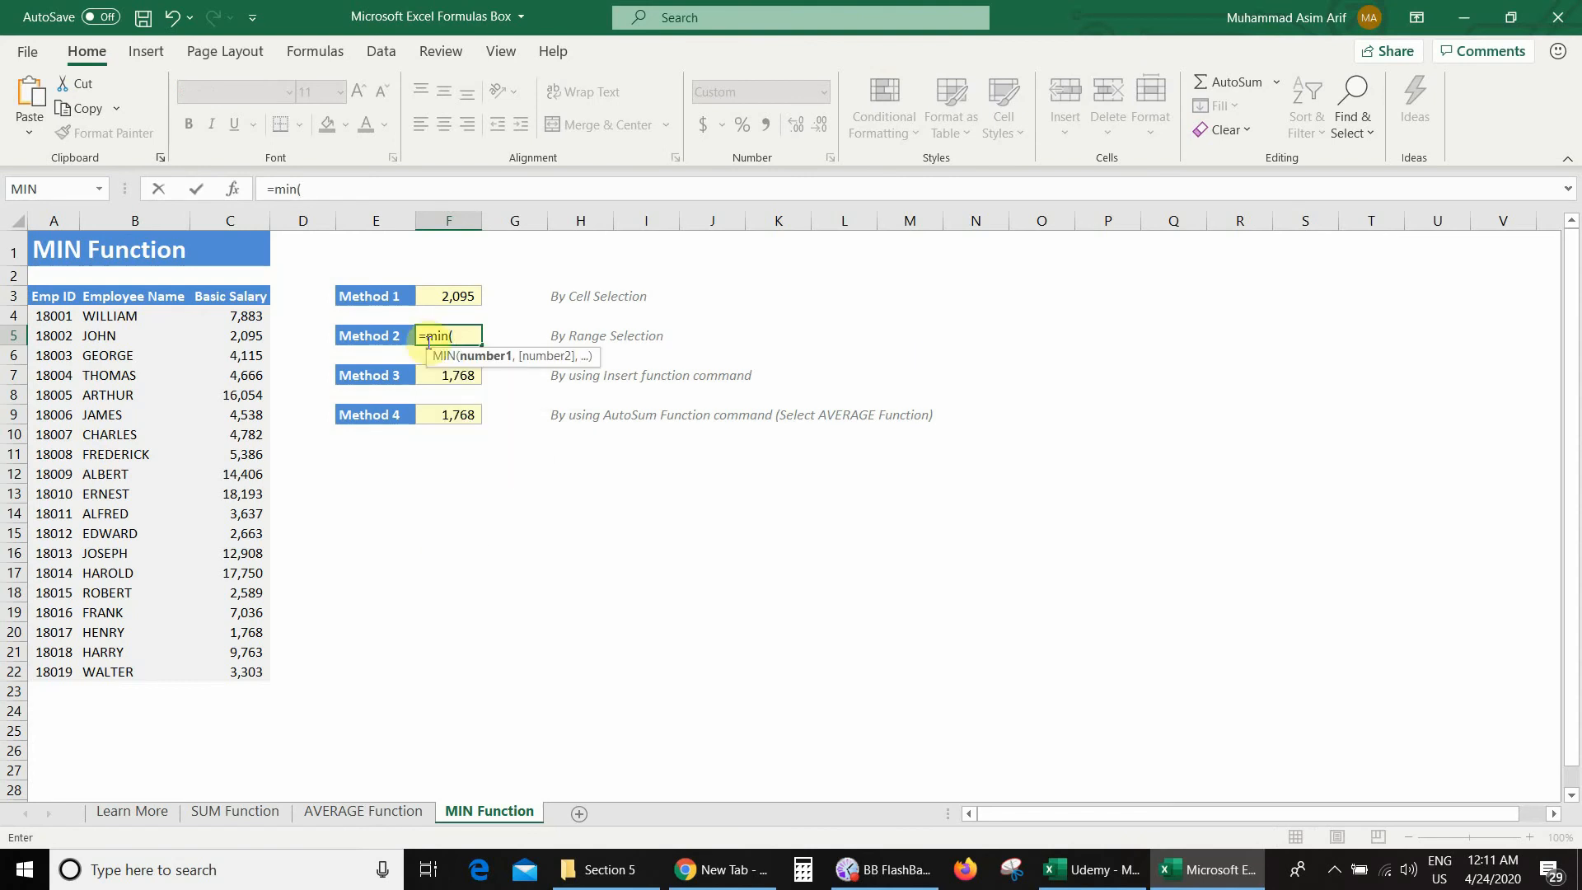
{"action": "left_click", "coordinate": [237, 315]}
{"action": "left_click_drag", "start_coordinate": [239, 315], "coordinate": [243, 675]}
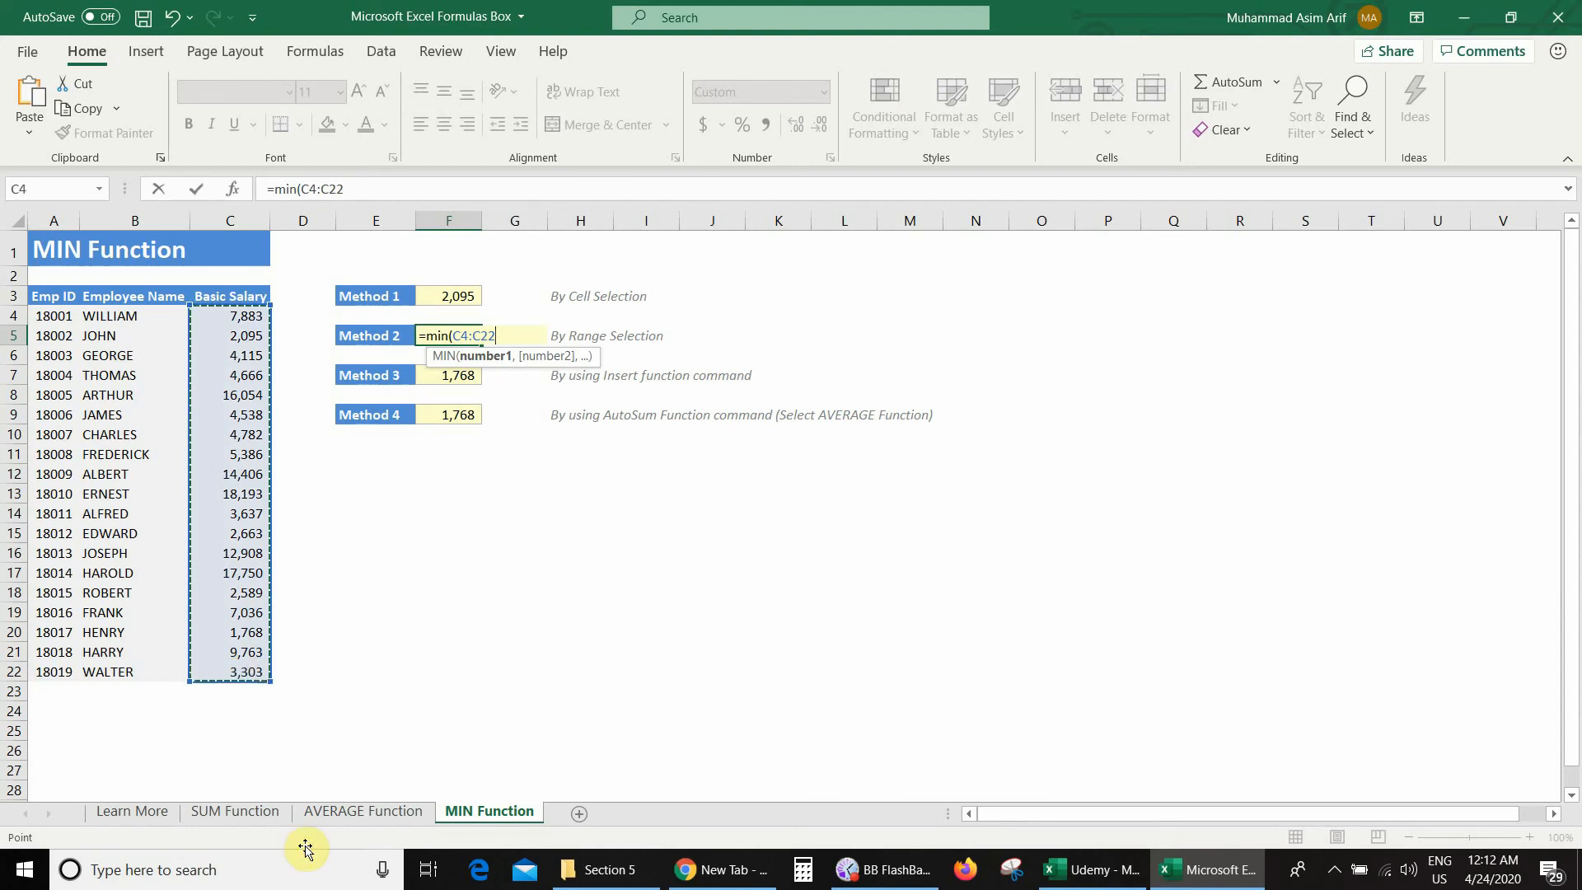
{"action": "type", "text": ")"}
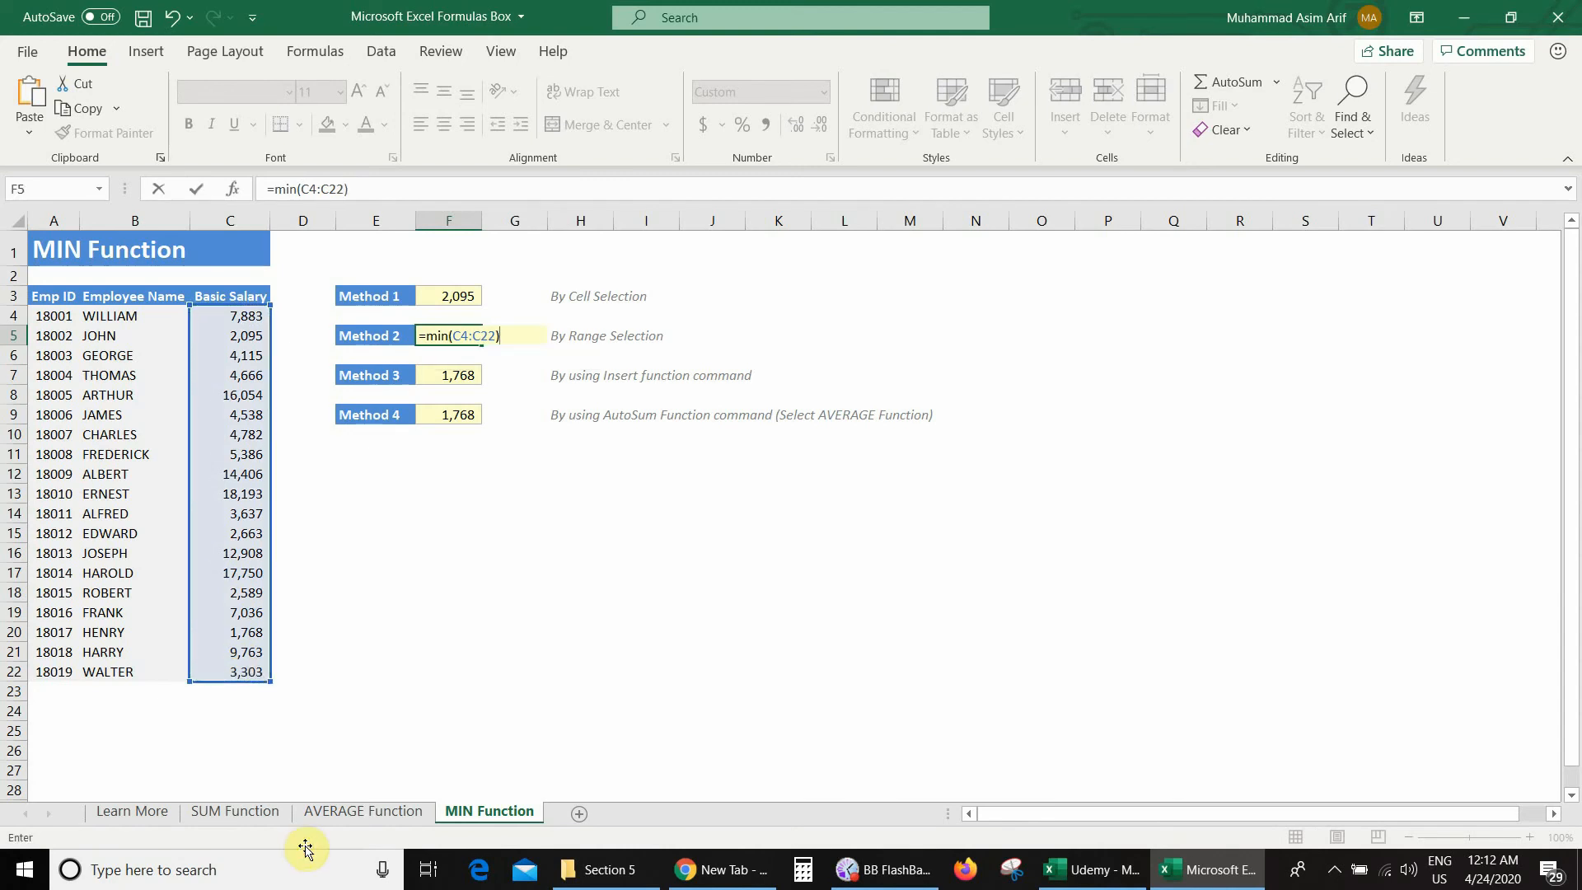
{"action": "key", "text": "Return"}
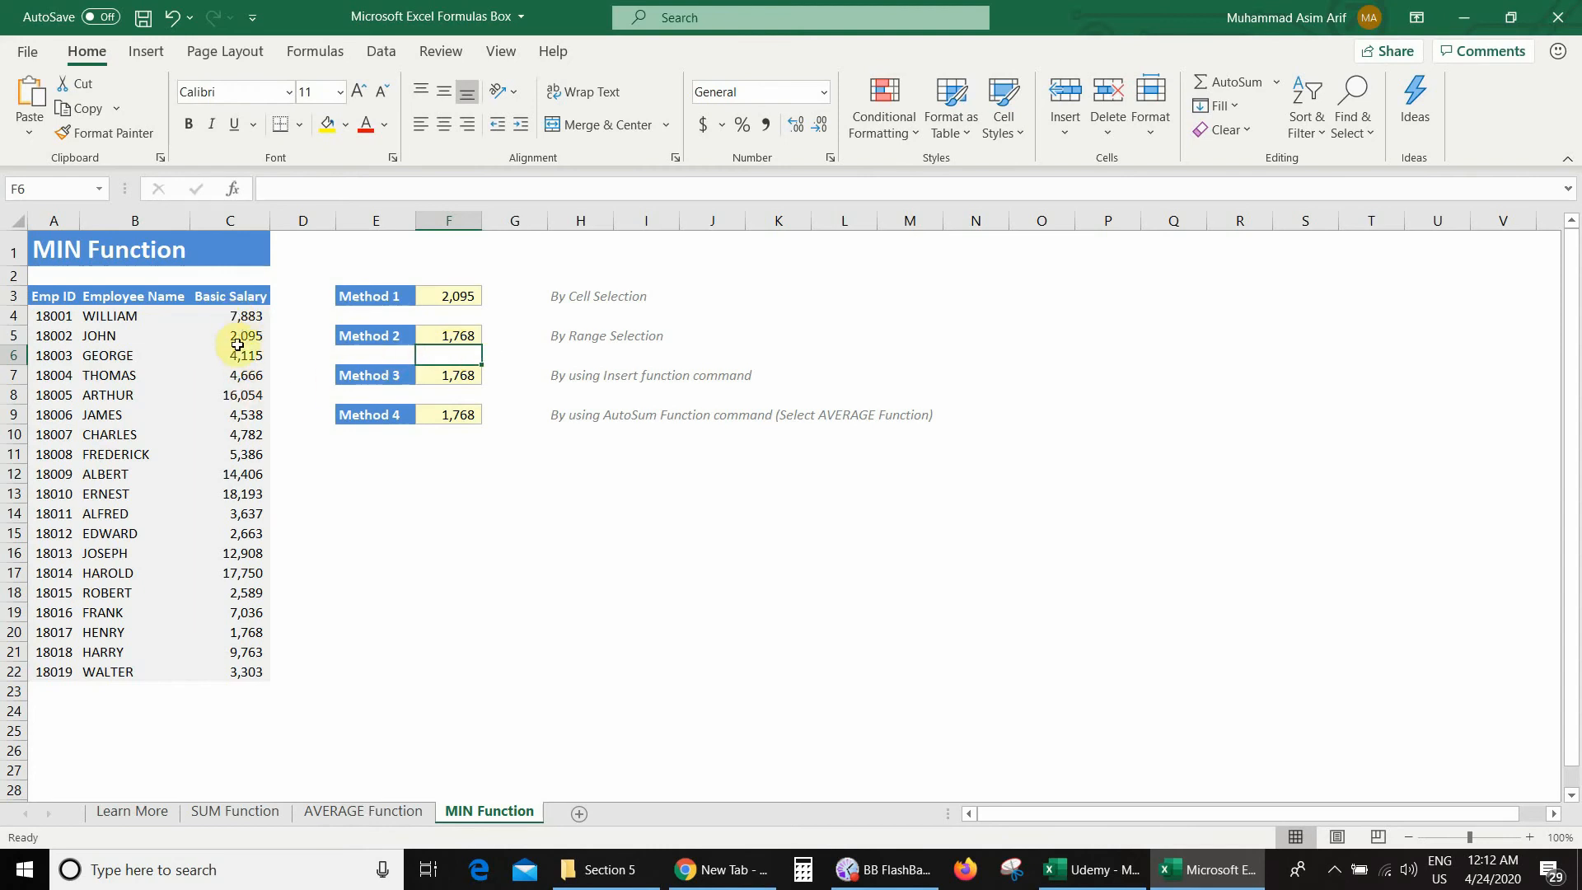
{"action": "left_click", "coordinate": [241, 633]}
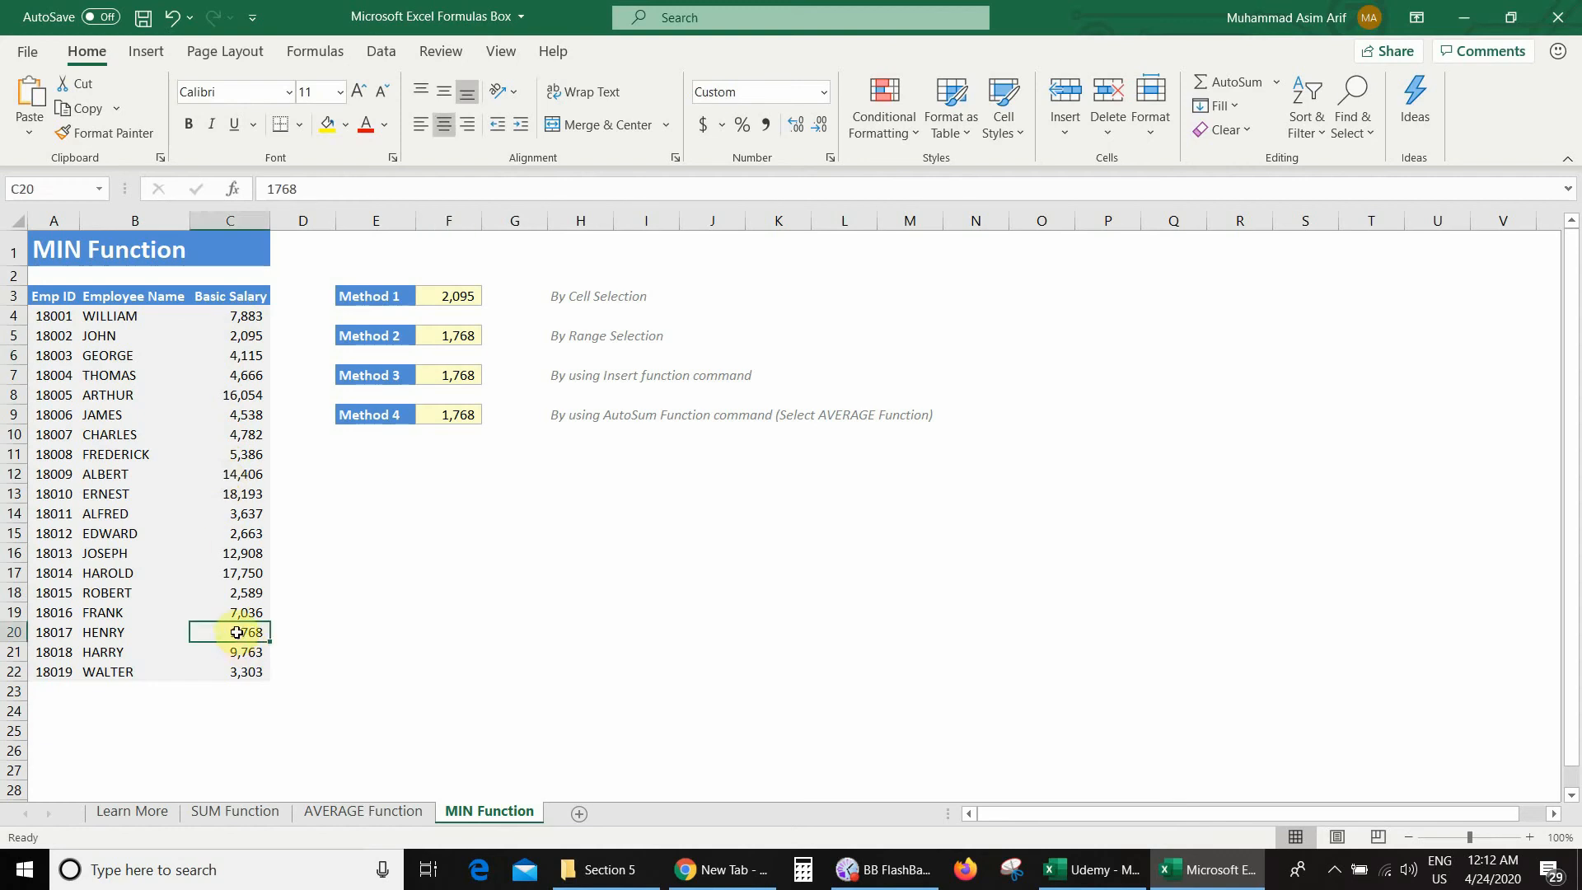
{"action": "left_click", "coordinate": [125, 636]}
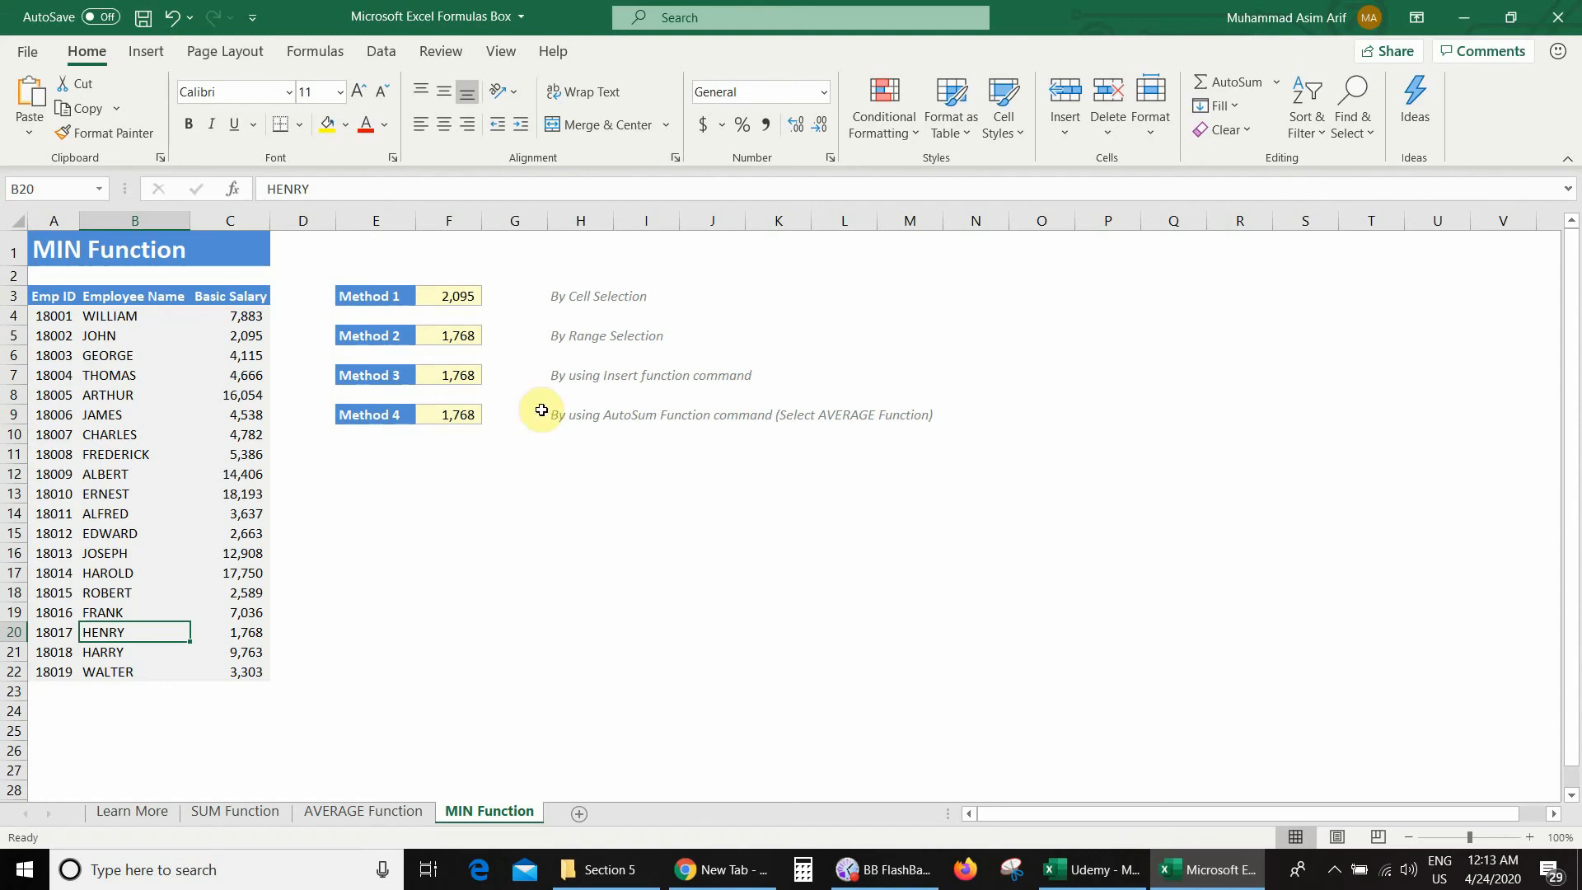
Clear the Method 3 result in F7 and use Insert Function to find MIN and apply it to C4:C22
{"action": "left_click", "coordinate": [458, 377]}
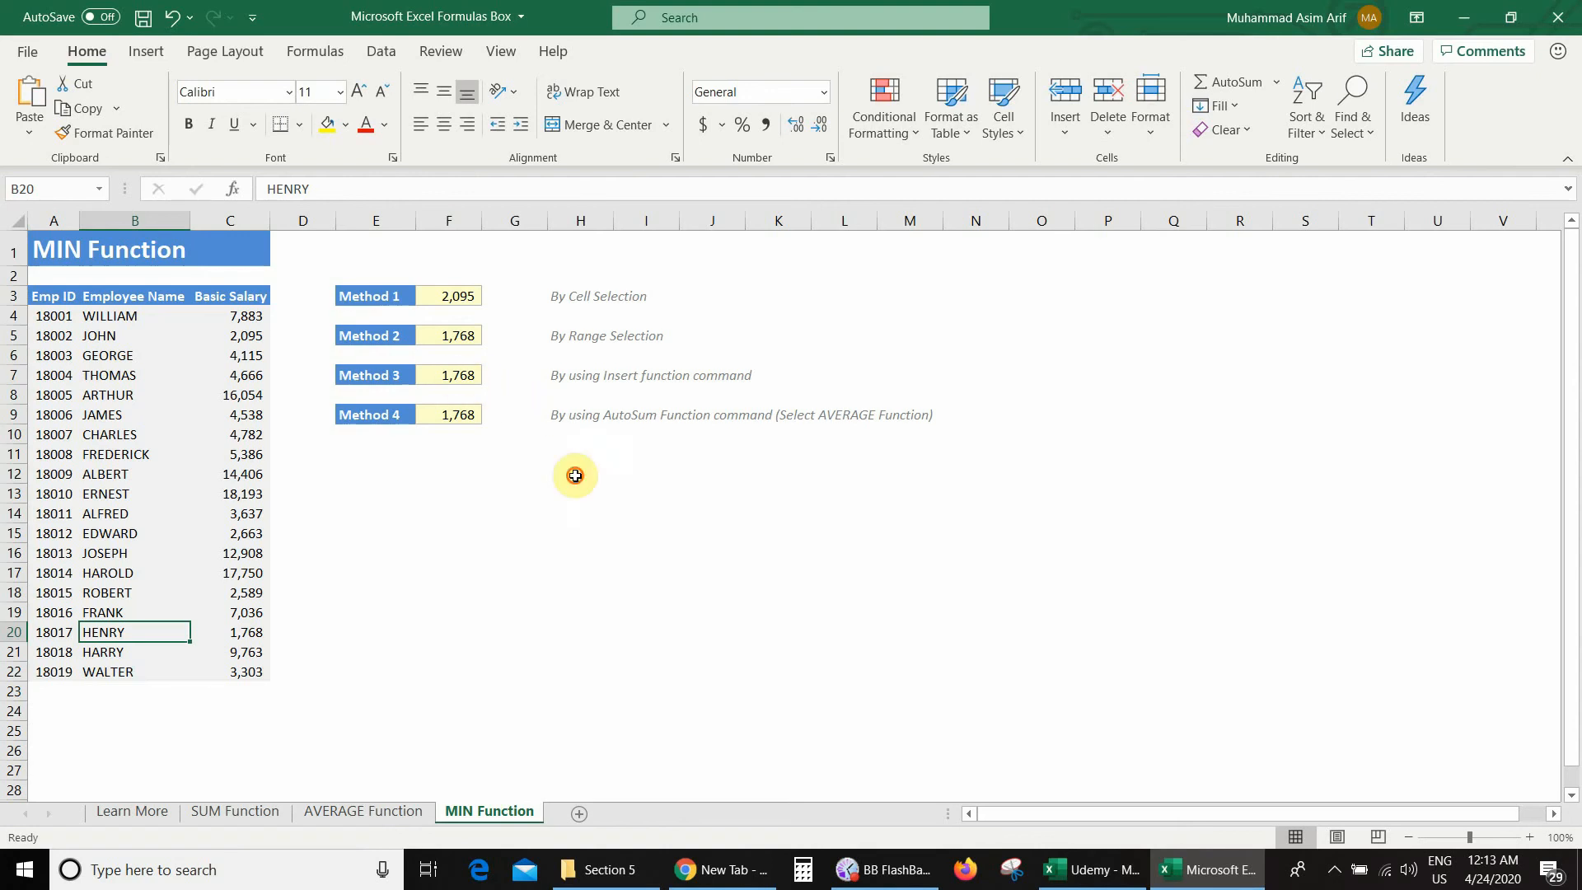
{"action": "key", "text": "Delete"}
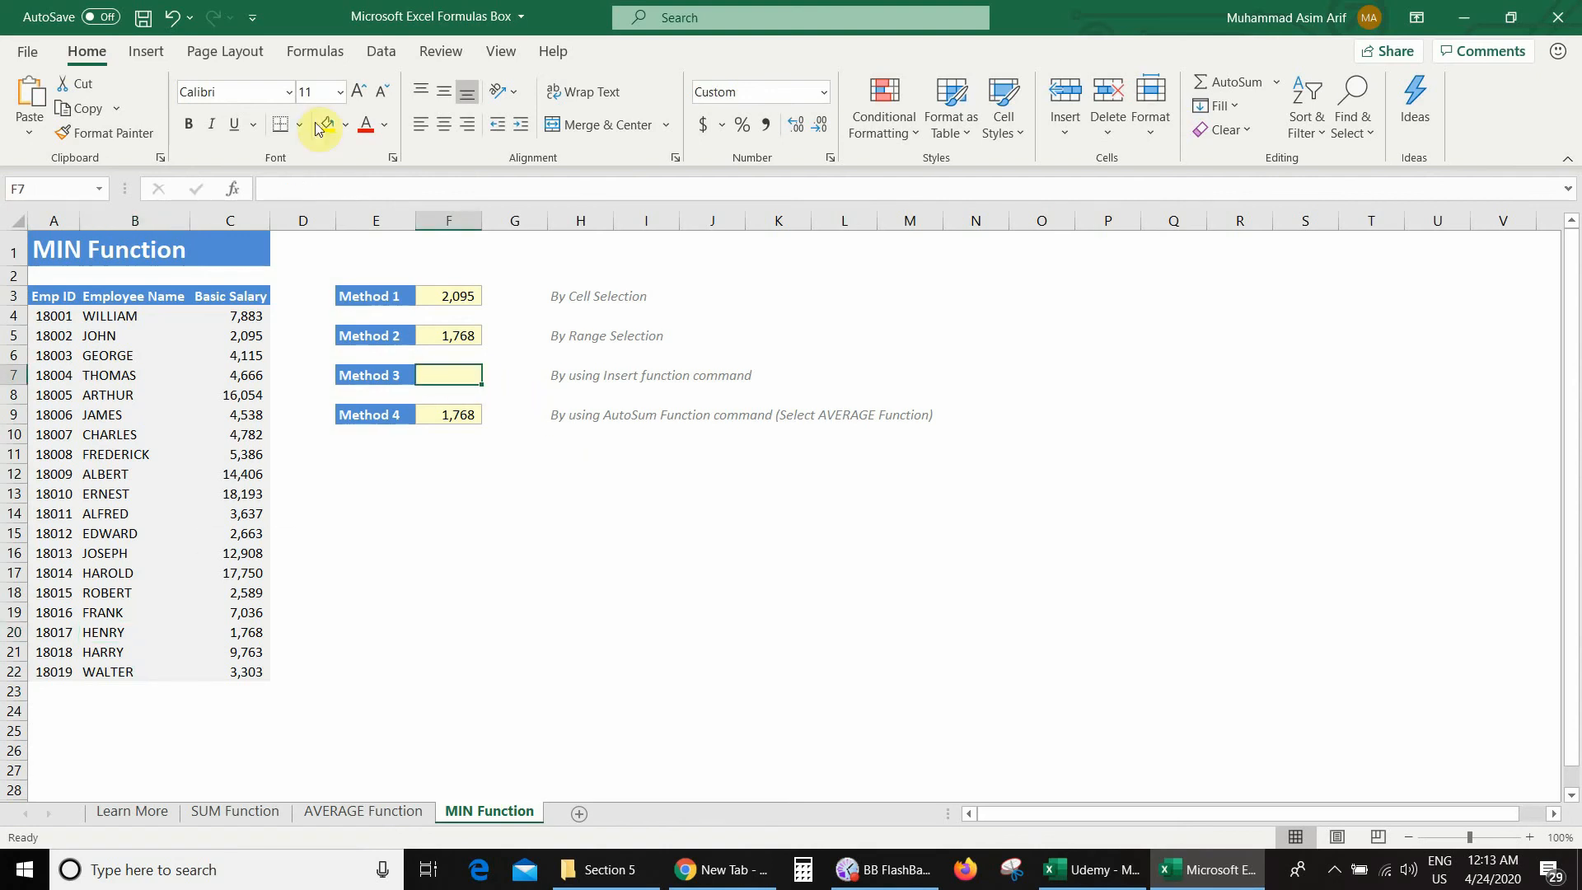
{"action": "left_click", "coordinate": [314, 51]}
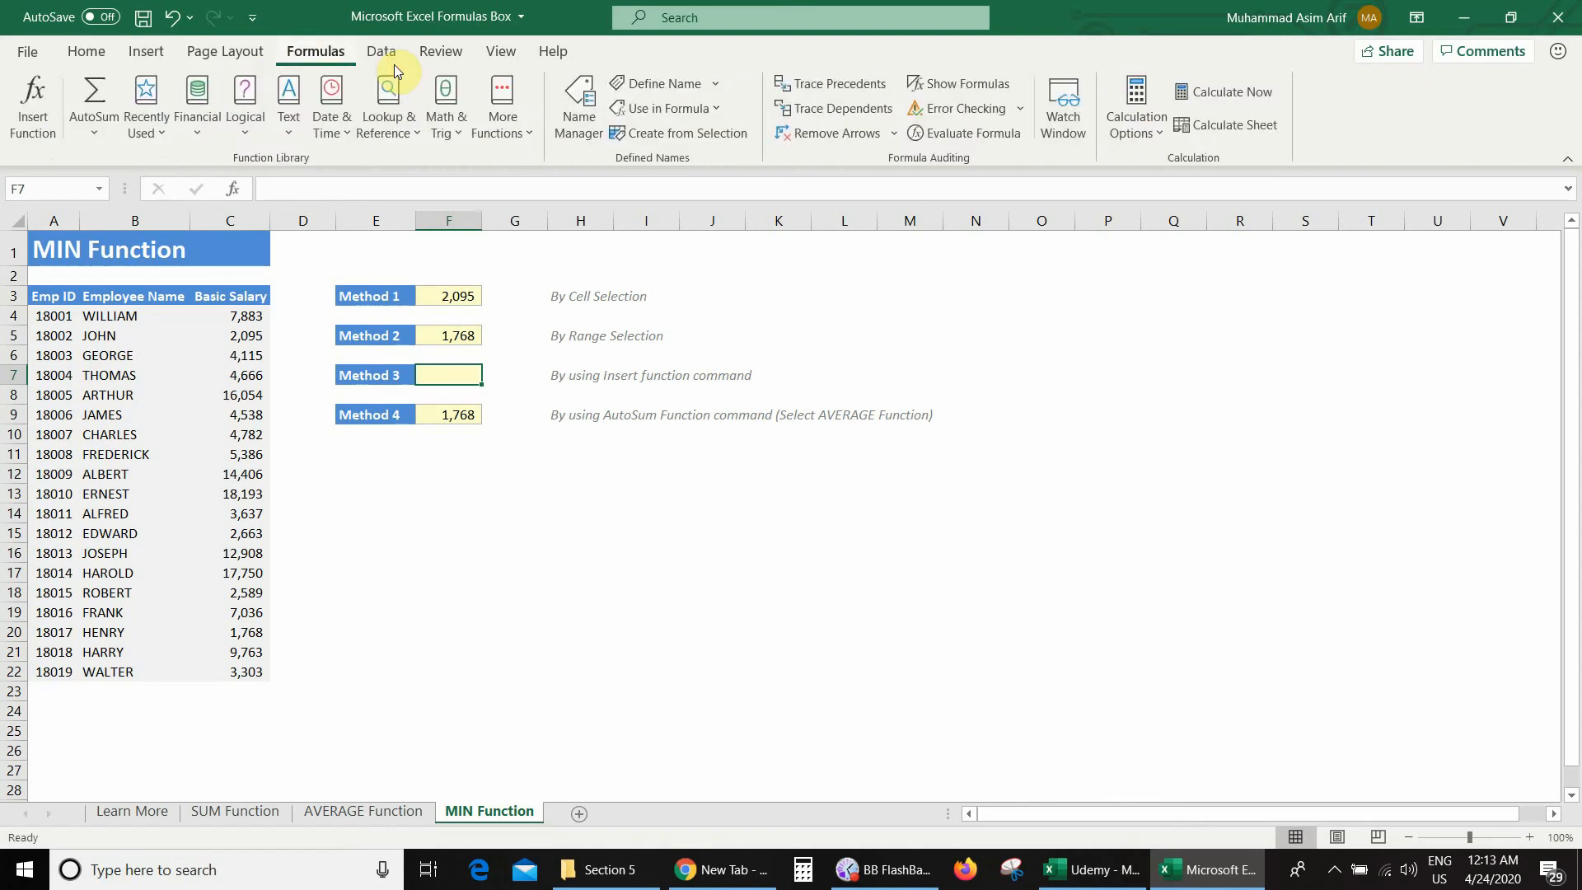
{"action": "left_click", "coordinate": [41, 104]}
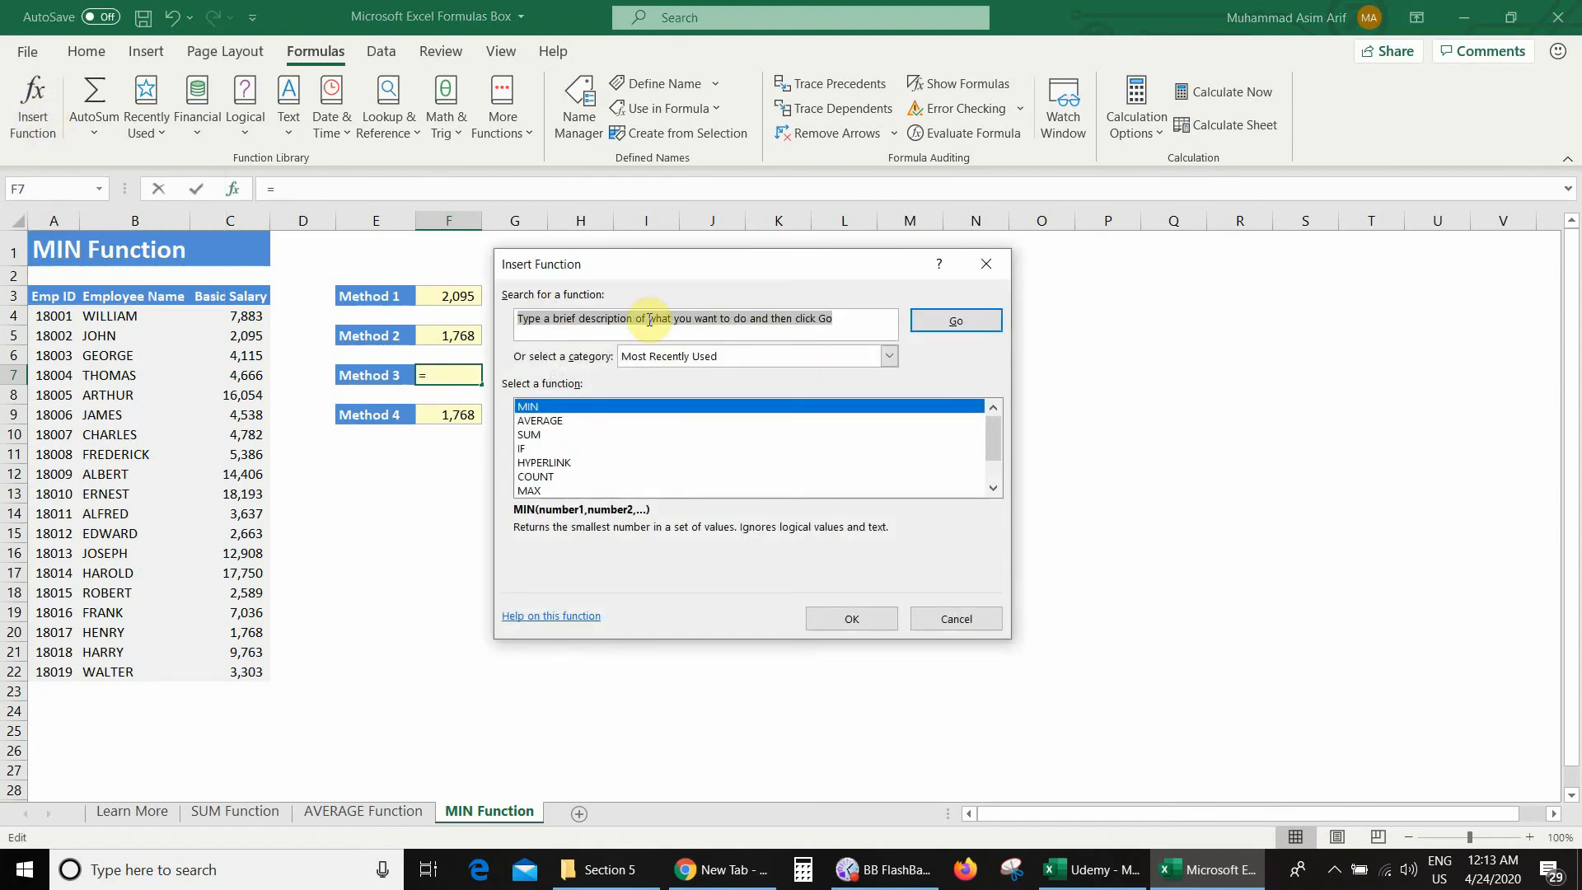
{"action": "type", "text": "min"}
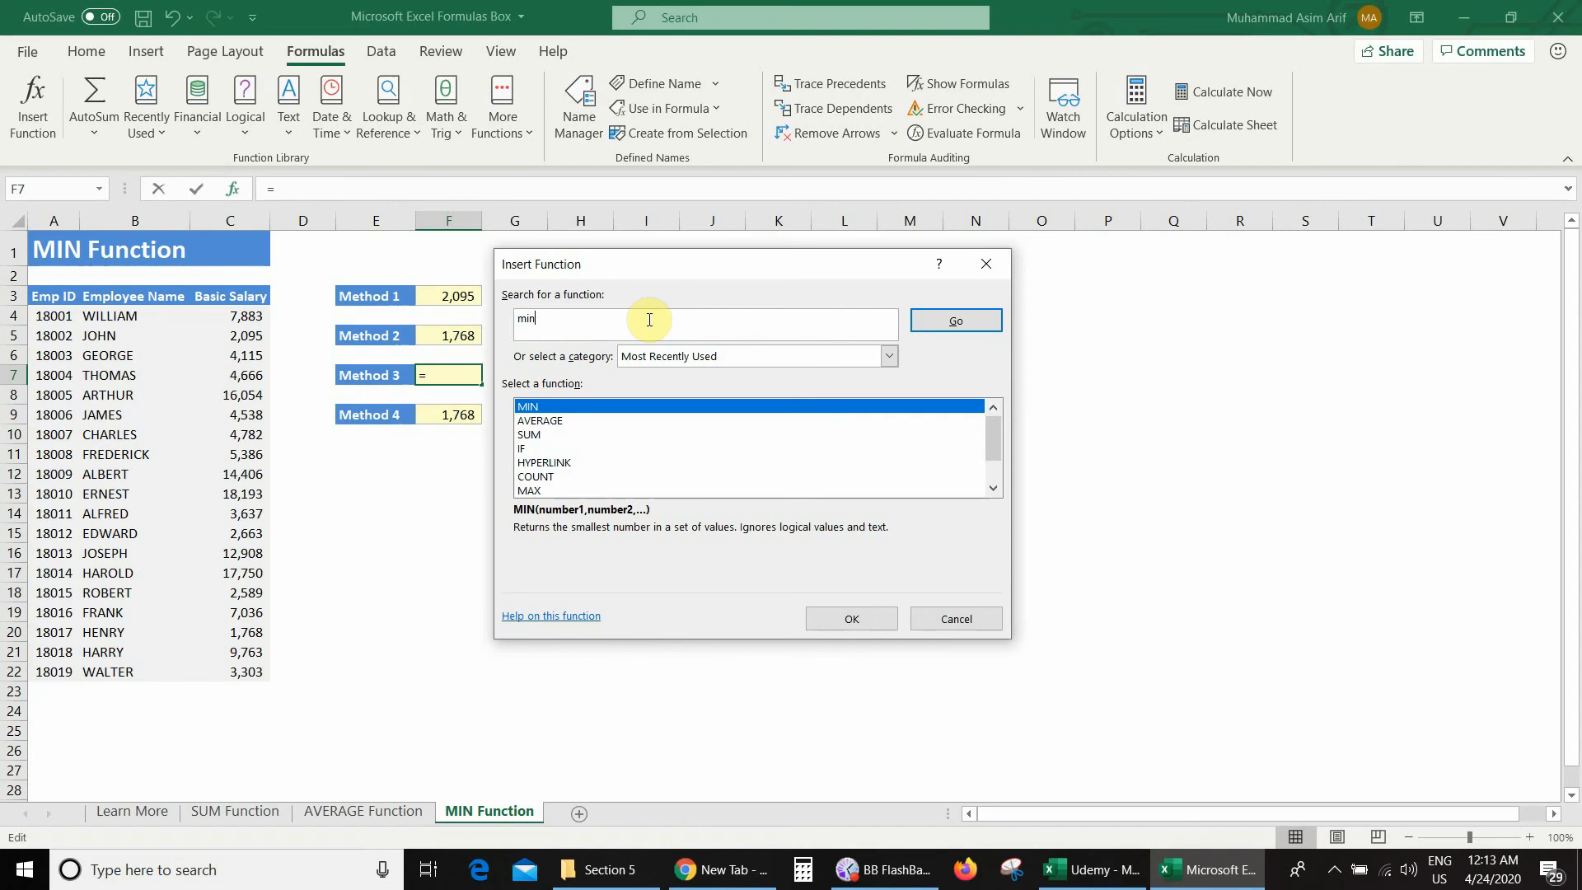
{"action": "left_click", "coordinate": [940, 321]}
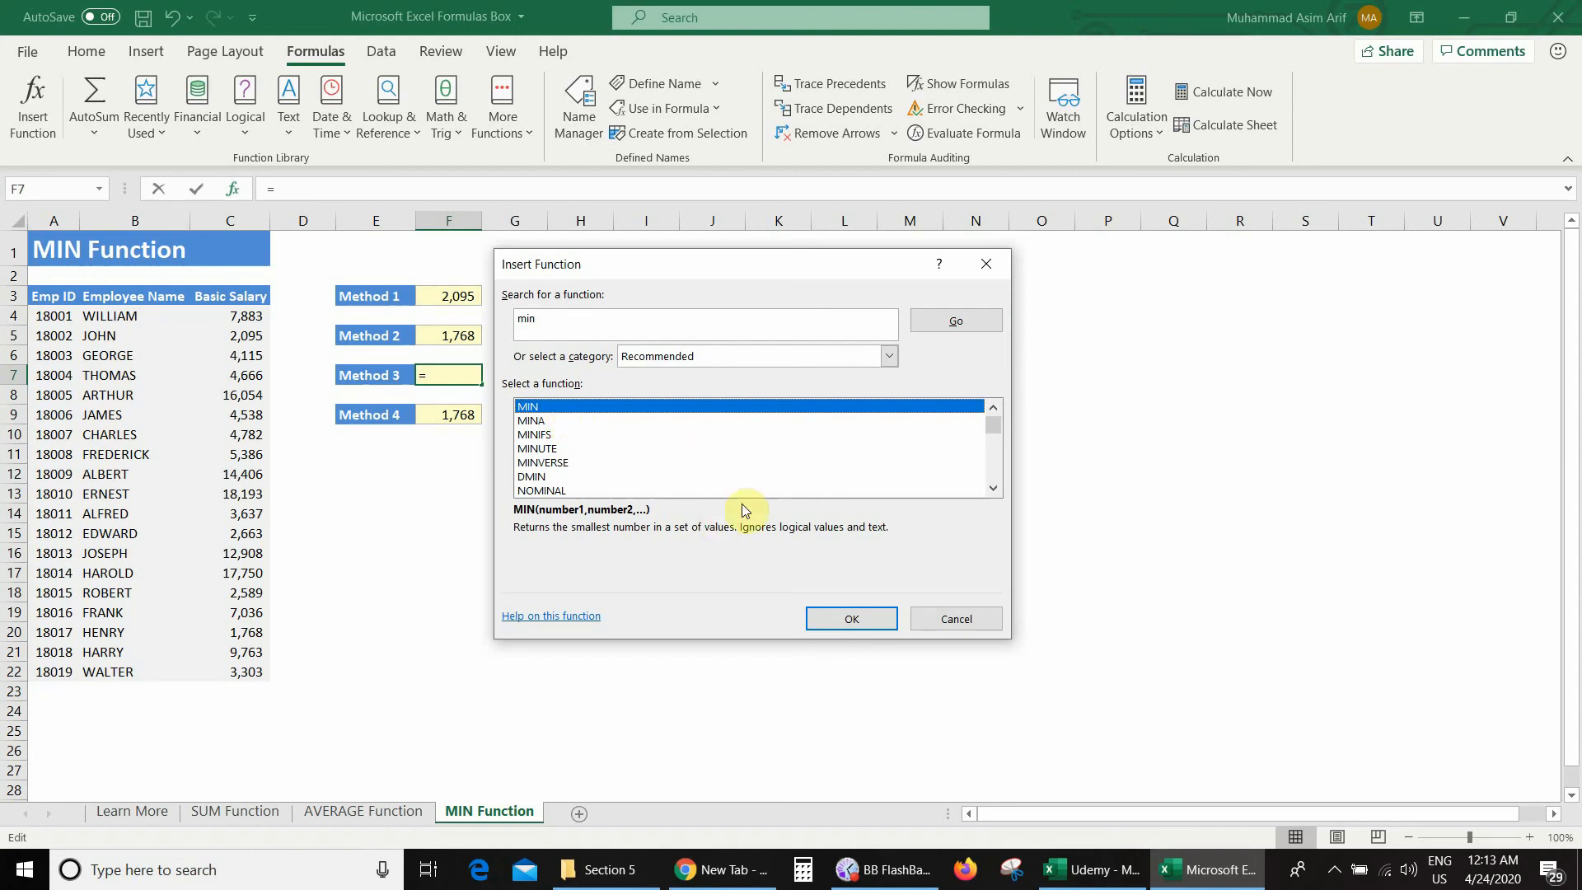
{"action": "left_click", "coordinate": [836, 618]}
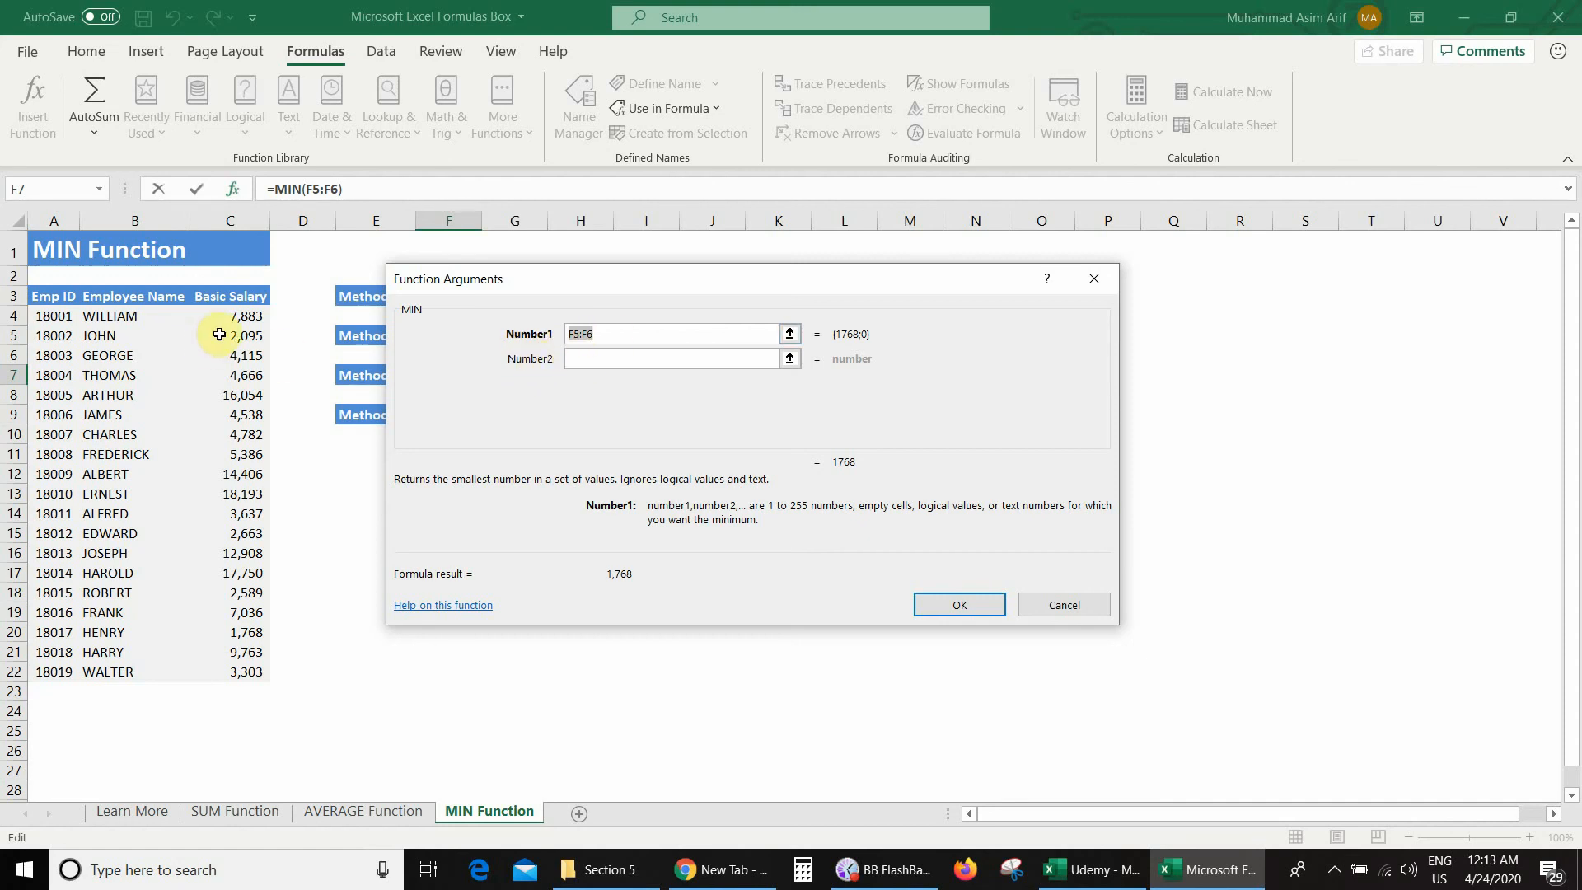
{"action": "left_click_drag", "start_coordinate": [224, 317], "coordinate": [225, 674]}
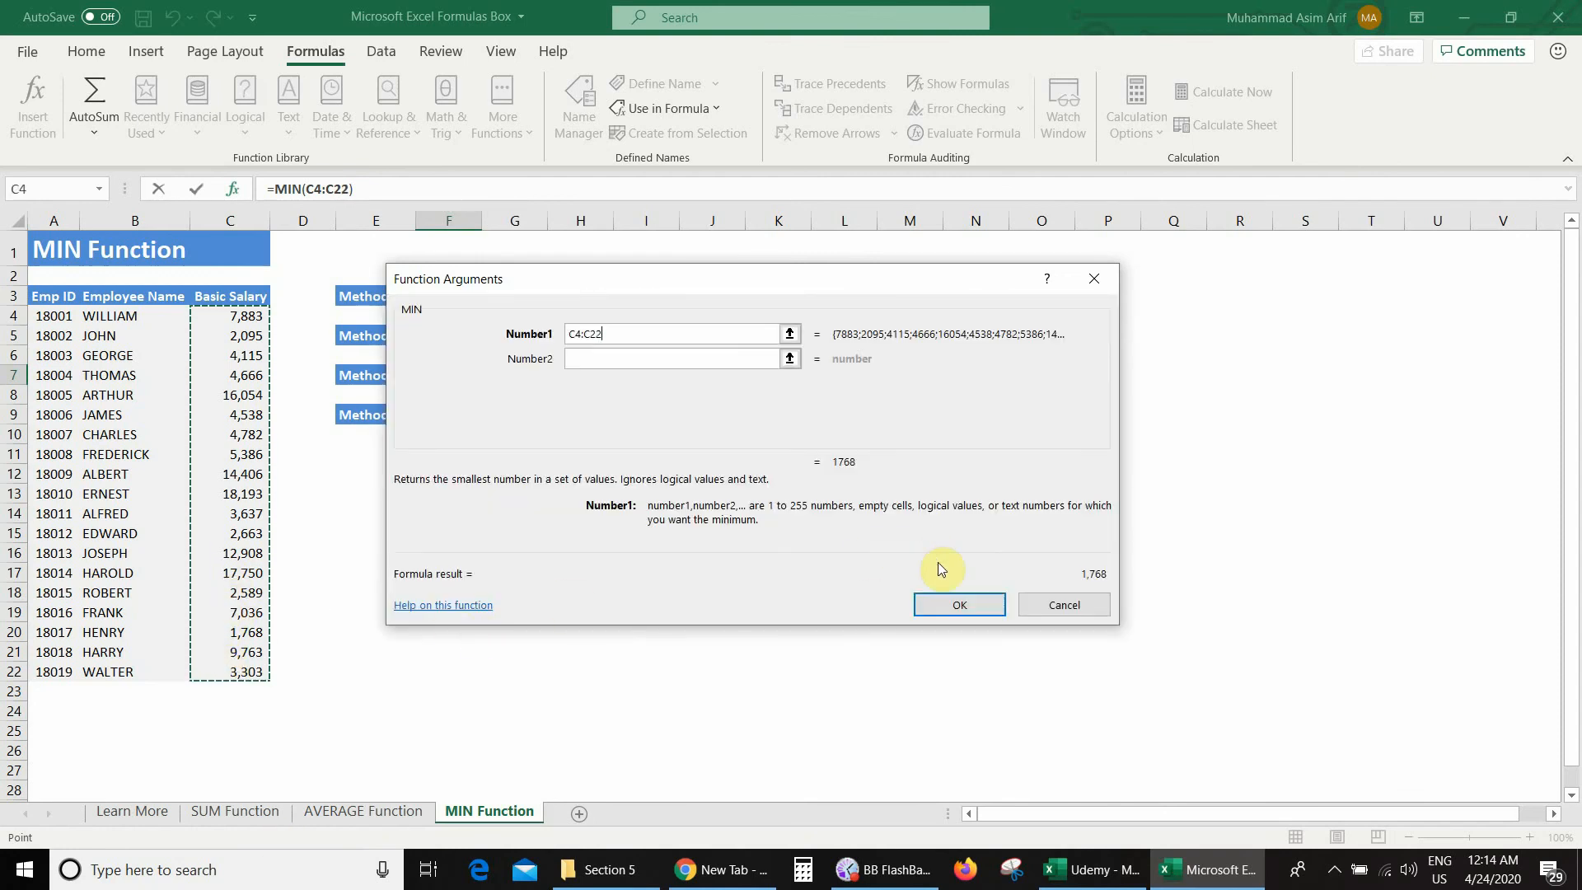
{"action": "left_click", "coordinate": [947, 604]}
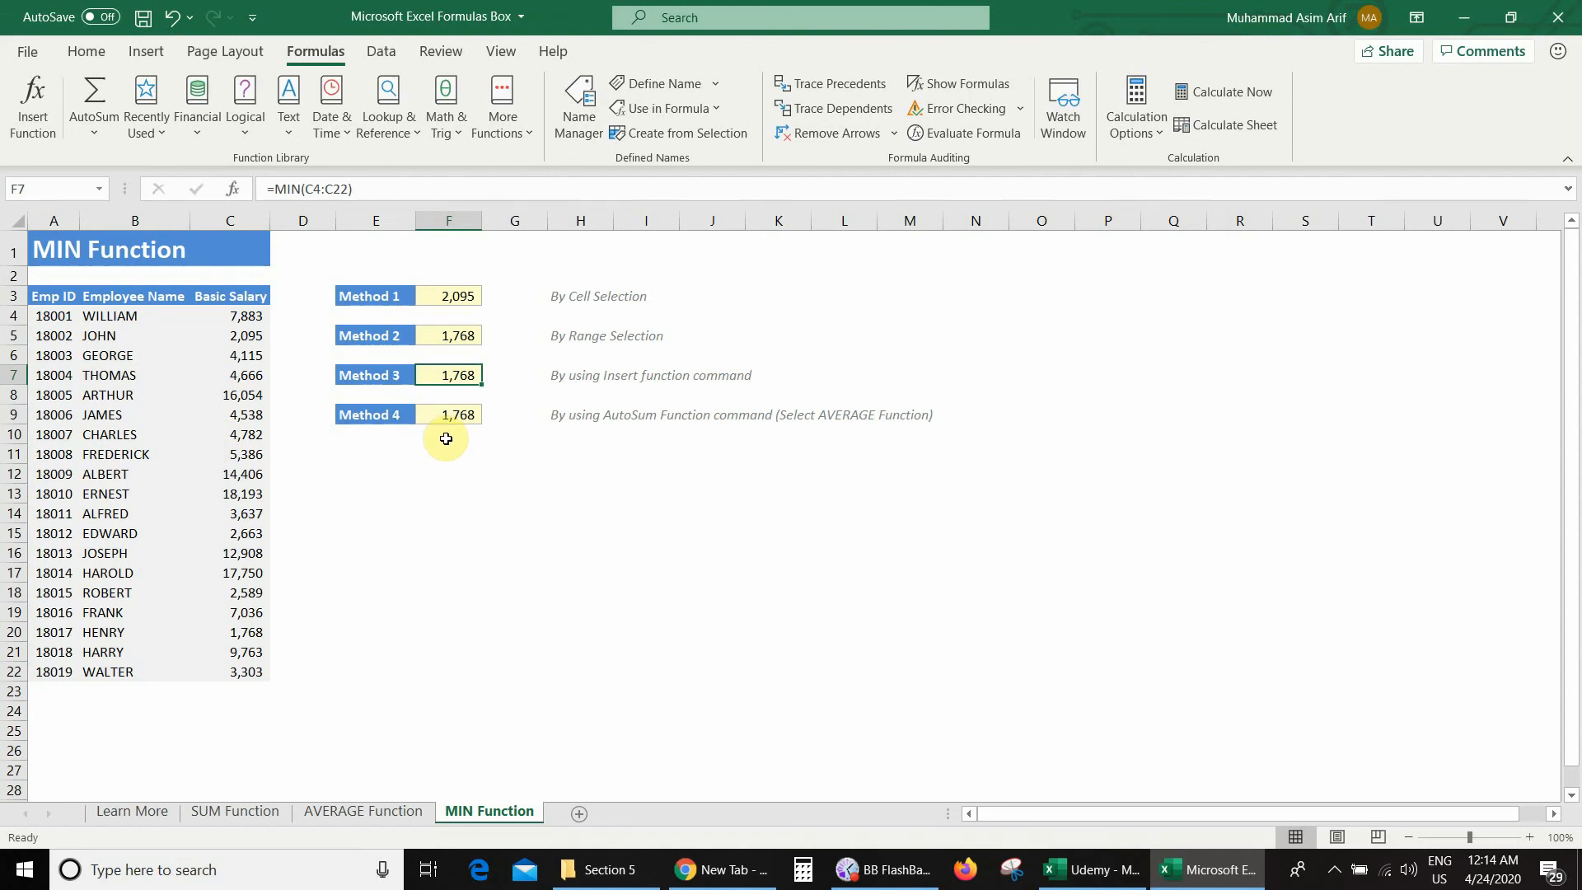
Clear the Method 4 result in F9 and recalculate it with the AutoSum Min function over C4:C22
{"action": "left_click", "coordinate": [449, 415]}
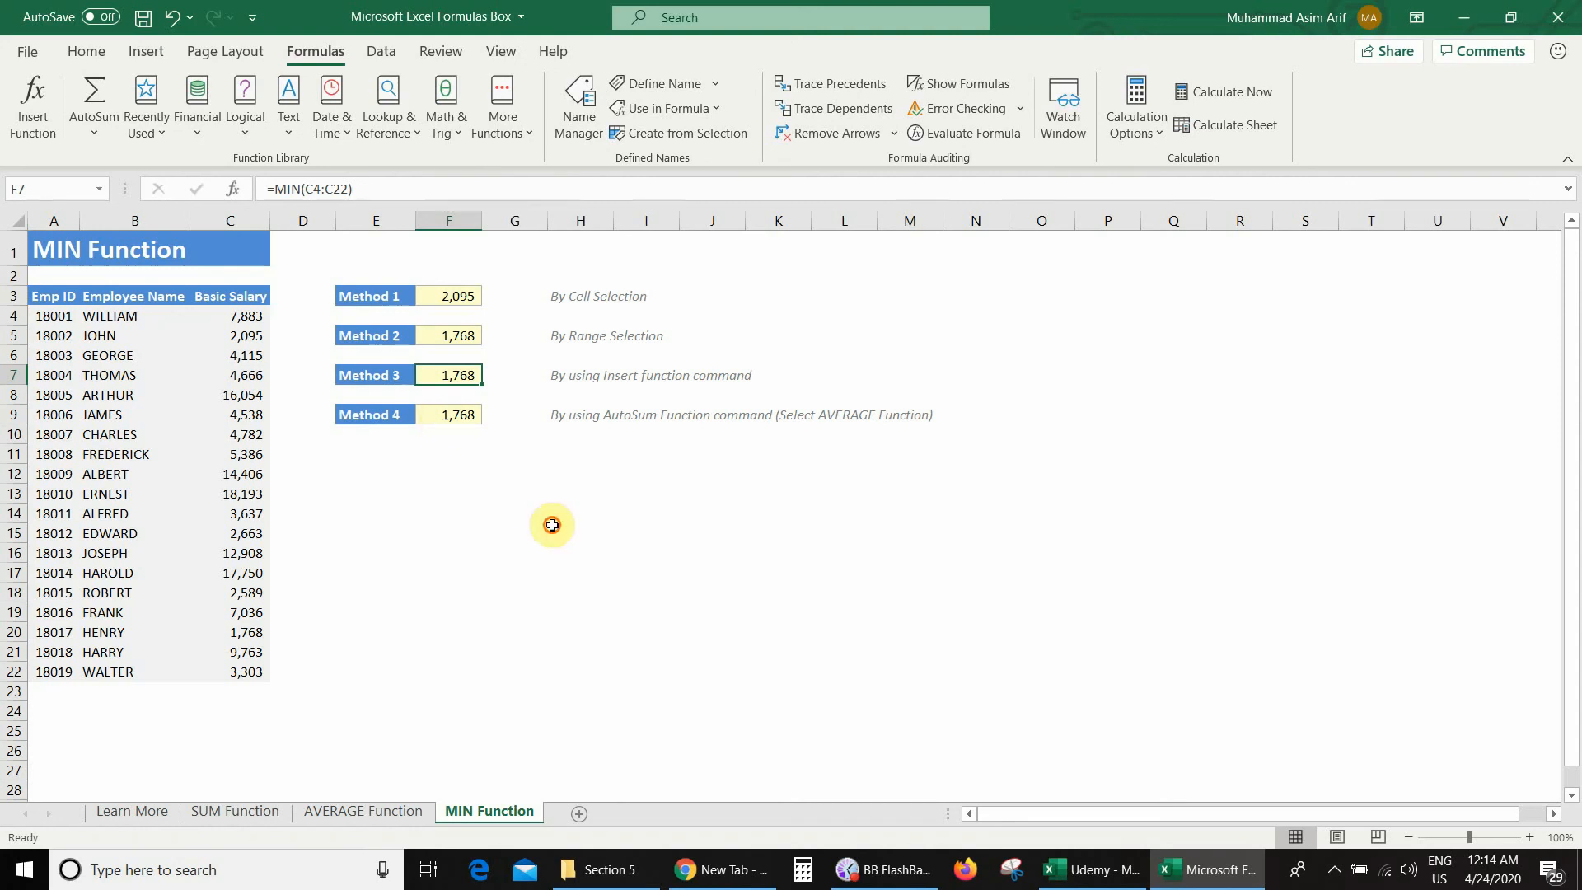
{"action": "key", "text": "Delete"}
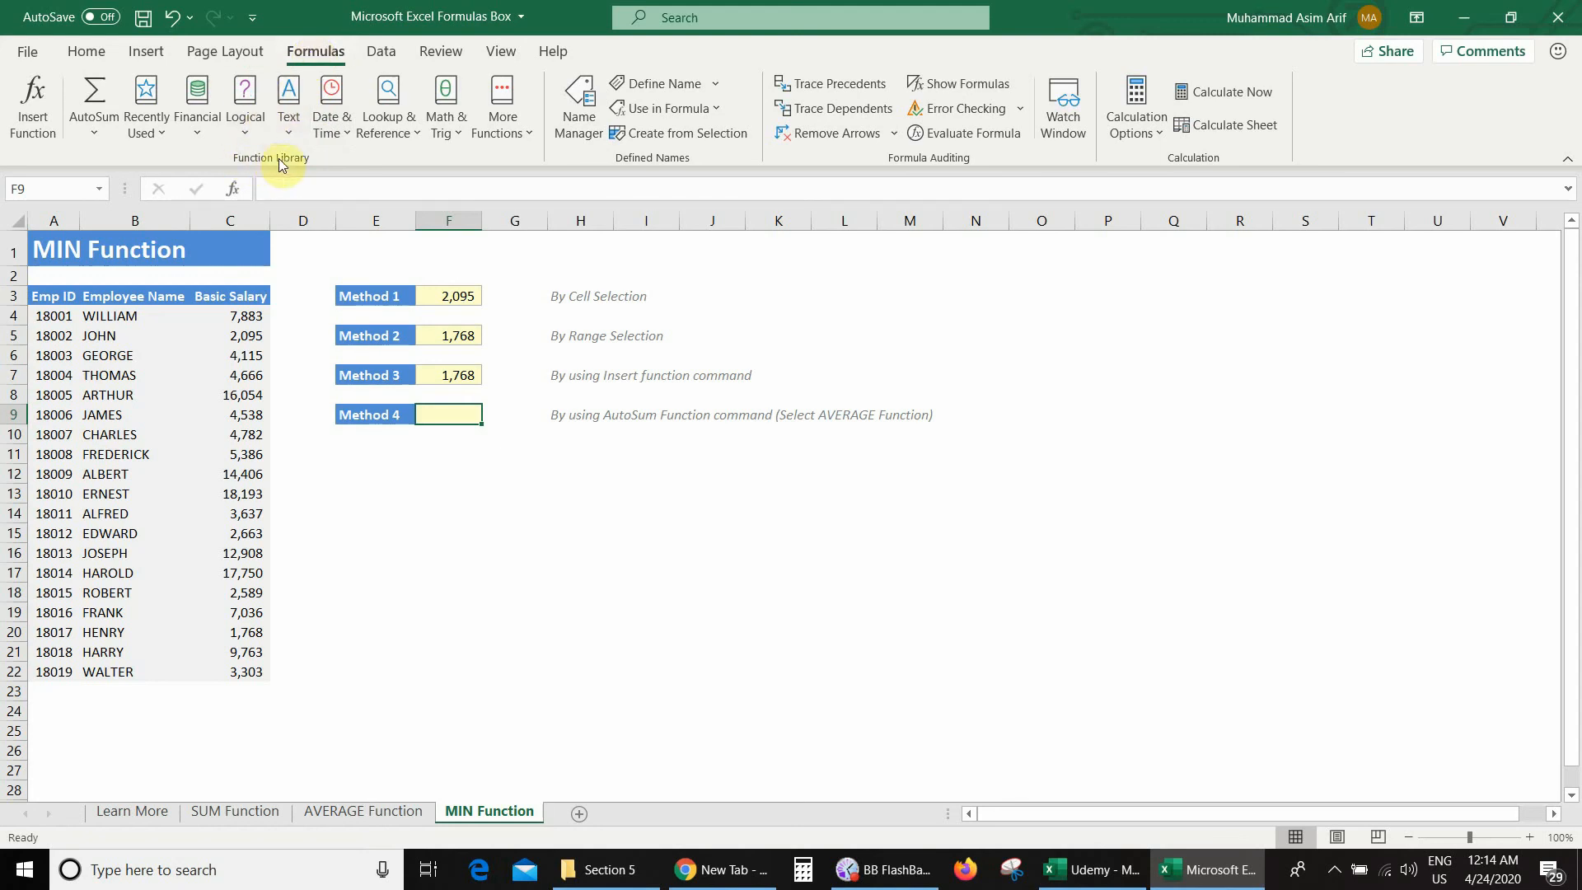
{"action": "left_click", "coordinate": [94, 133]}
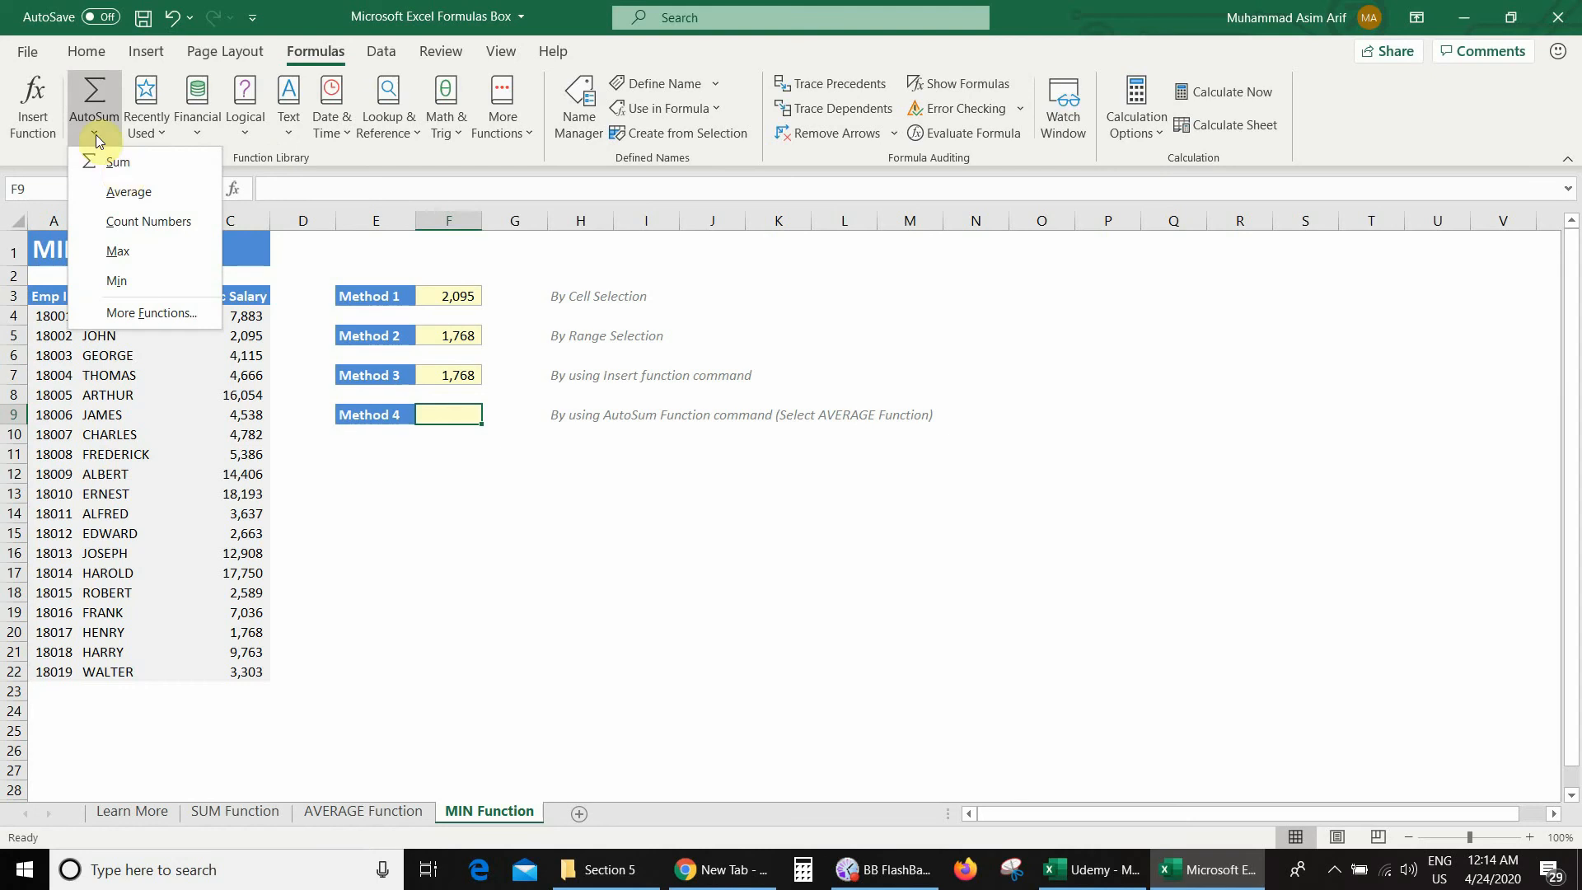
{"action": "left_click", "coordinate": [141, 280]}
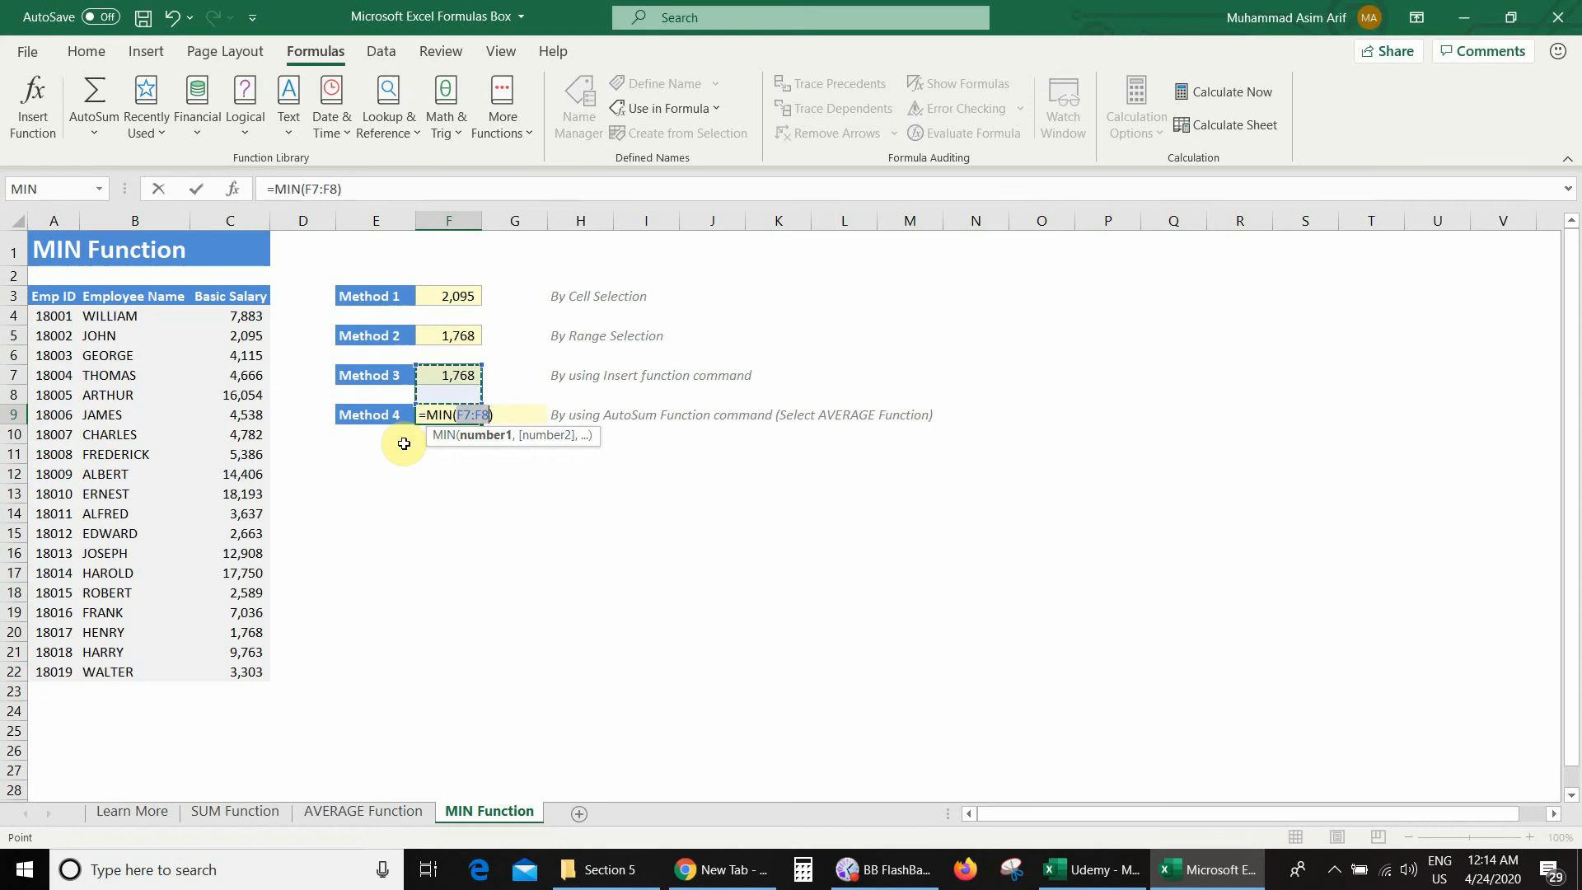
{"action": "left_click", "coordinate": [245, 318]}
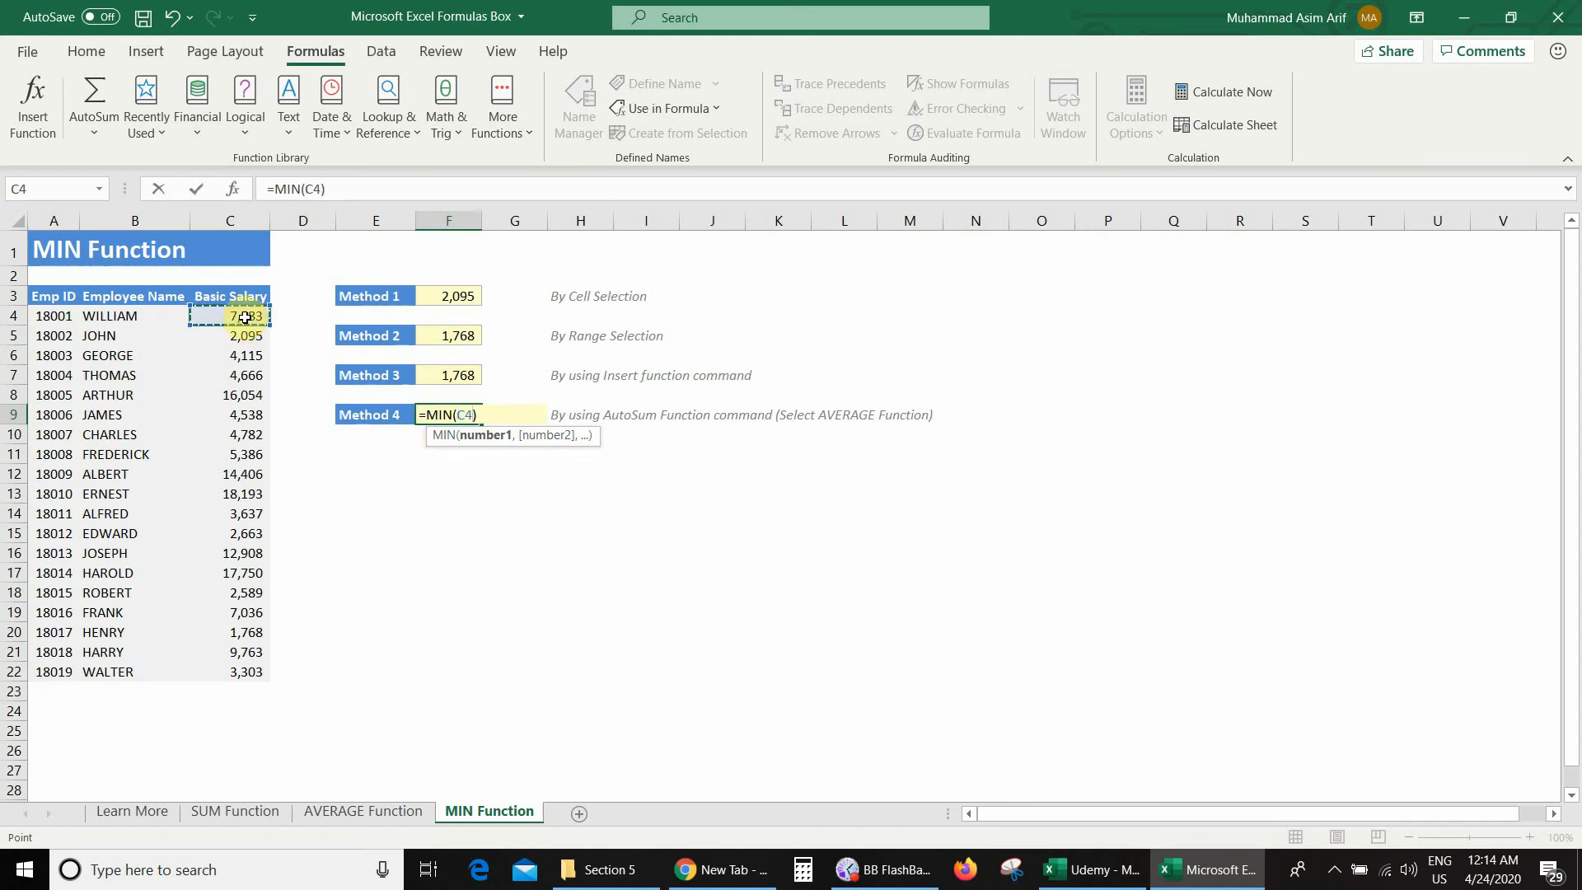
{"action": "left_click_drag", "start_coordinate": [245, 317], "coordinate": [305, 397]}
{"action": "key", "text": "shift+Down"}
{"action": "key", "text": "shift+Down"}
{"action": "key", "text": "shift+Down"}
{"action": "key", "text": "shift+Down"}
{"action": "key", "text": "shift+Down"}
{"action": "key", "text": "shift+Down"}
{"action": "key", "text": "shift+Down"}
{"action": "key", "text": "shift+Down"}
{"action": "key", "text": "shift+Down"}
{"action": "key", "text": "shift+Down"}
{"action": "key", "text": "shift+Down"}
{"action": "key", "text": "shift+Down"}
{"action": "key", "text": "shift+Down"}
{"action": "key", "text": "shift+Down"}
{"action": "key", "text": "shift+Down"}
{"action": "key", "text": "shift+Down"}
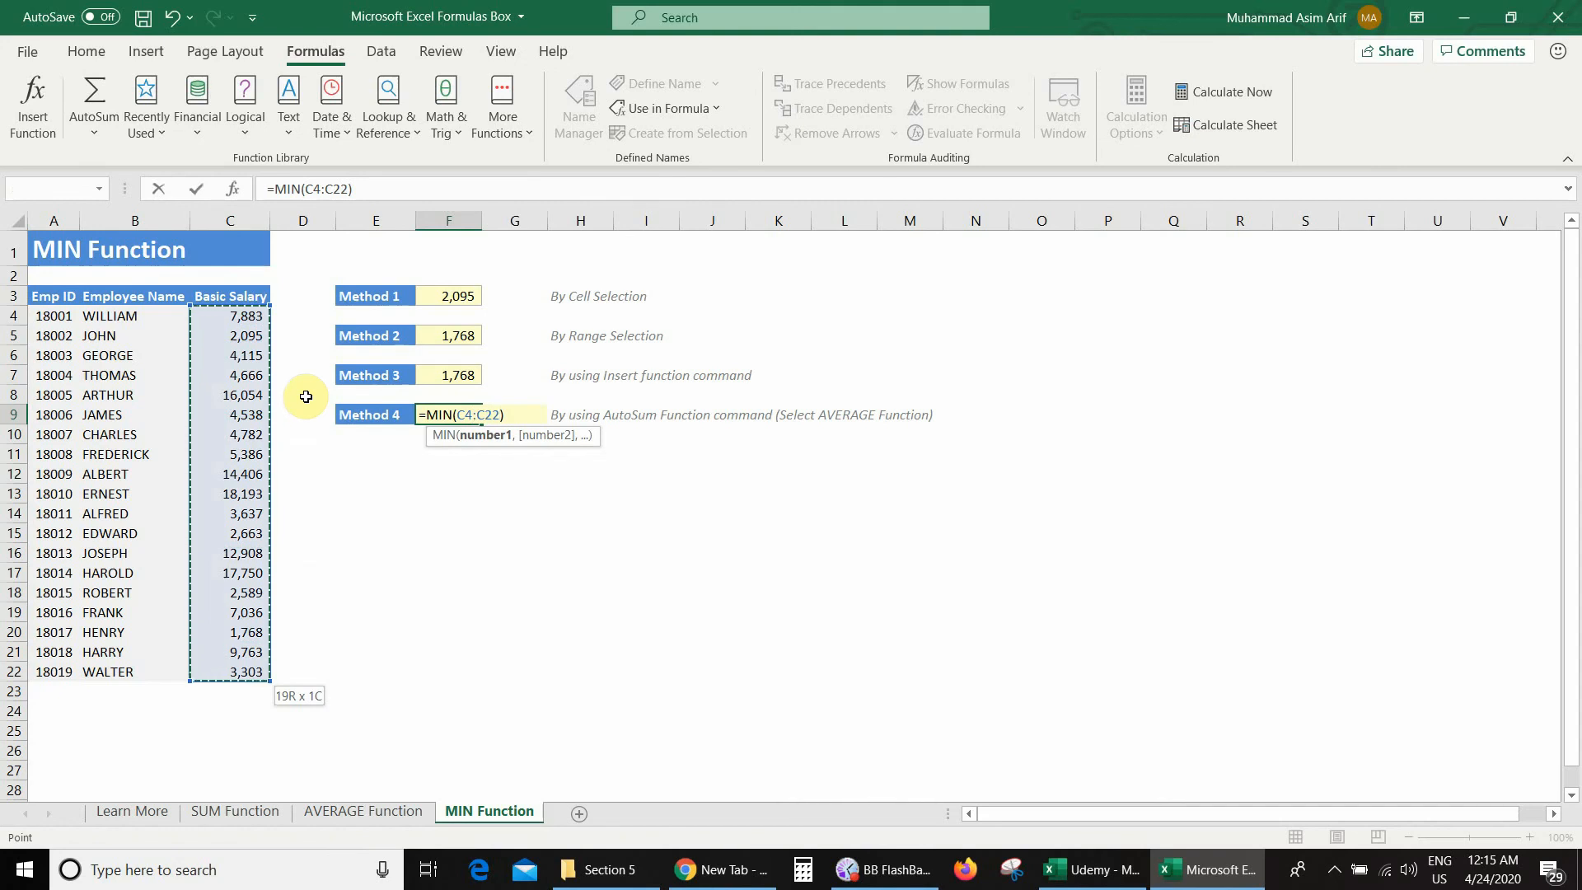
{"action": "key", "text": "Return"}
{"action": "key", "text": "Up"}
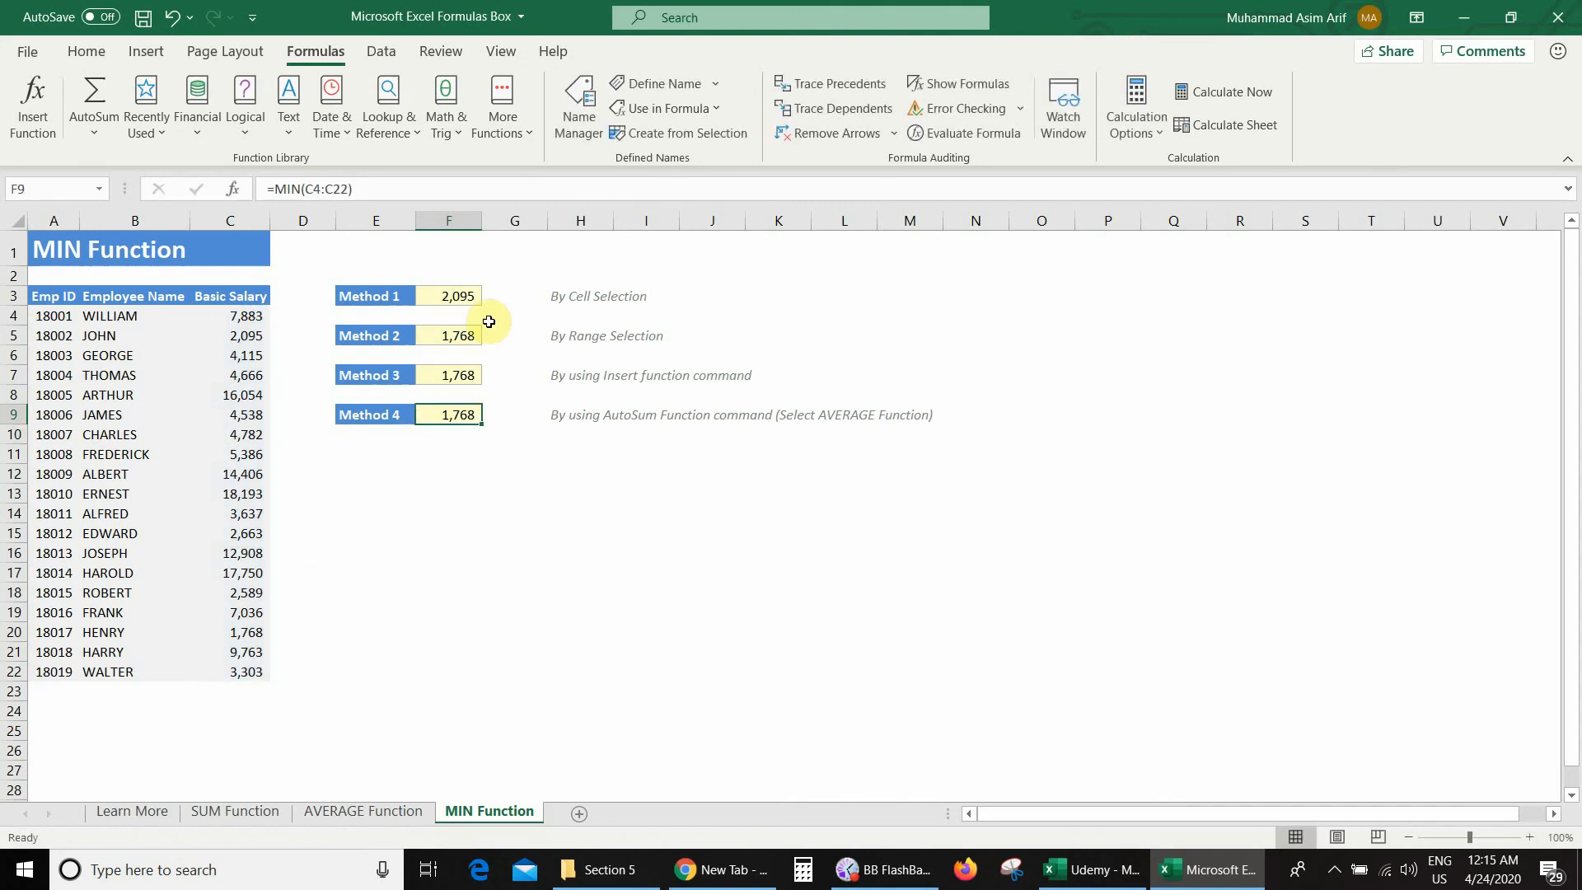